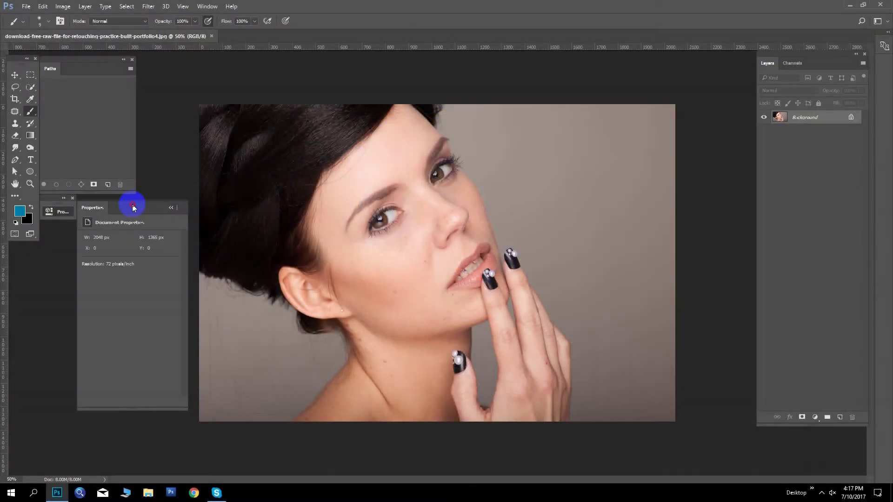
Step: Move the document properties panel aside, shorten the Layers panel, and dismiss the Background-layer warning
left_click_drag(133, 207, 696, 185)
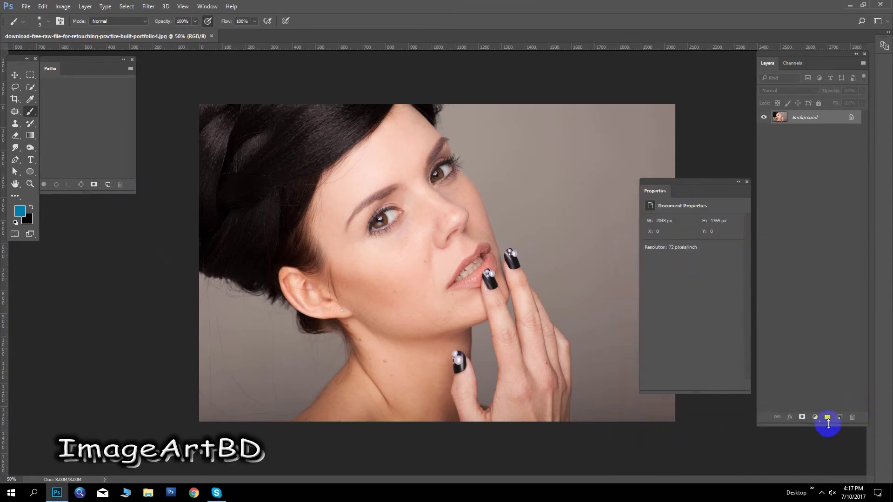
left_click_drag(828, 423, 829, 245)
left_click(16, 76)
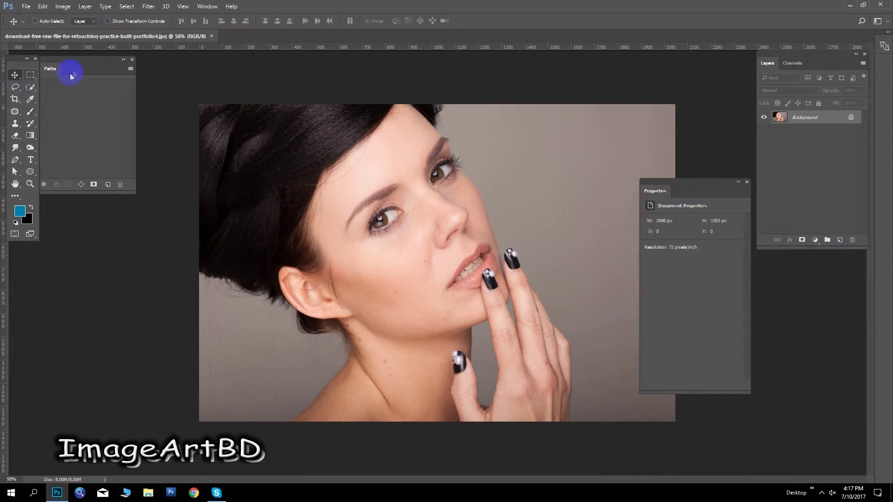
left_click_drag(581, 259, 754, 213)
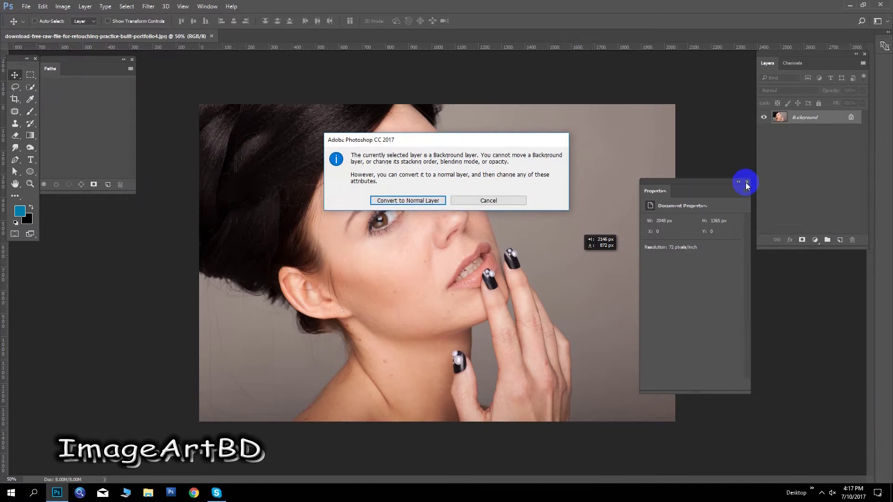
left_click(488, 201)
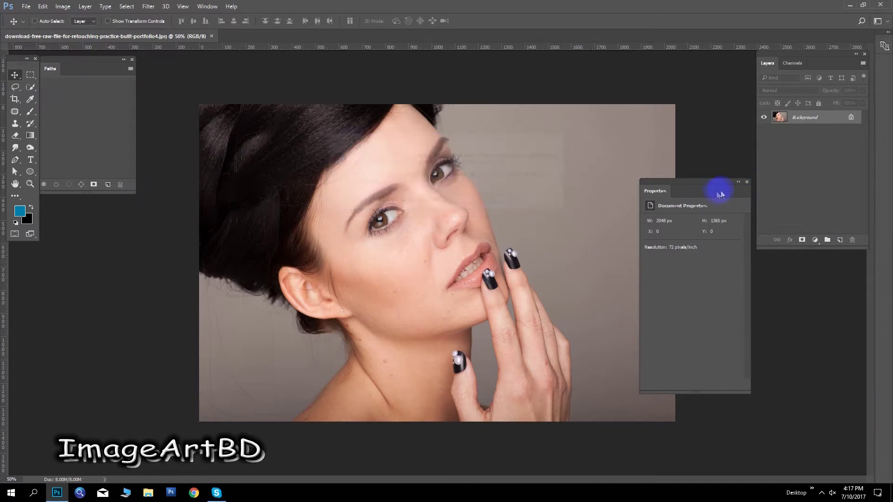
Step: Close Properties, redock the Paths panel, and duplicate the Background layer
left_click(747, 182)
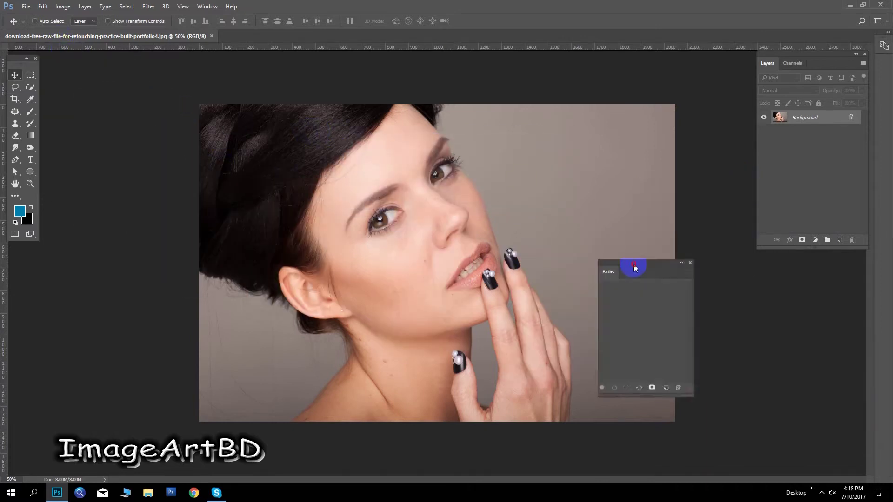
left_click_drag(76, 65, 792, 277)
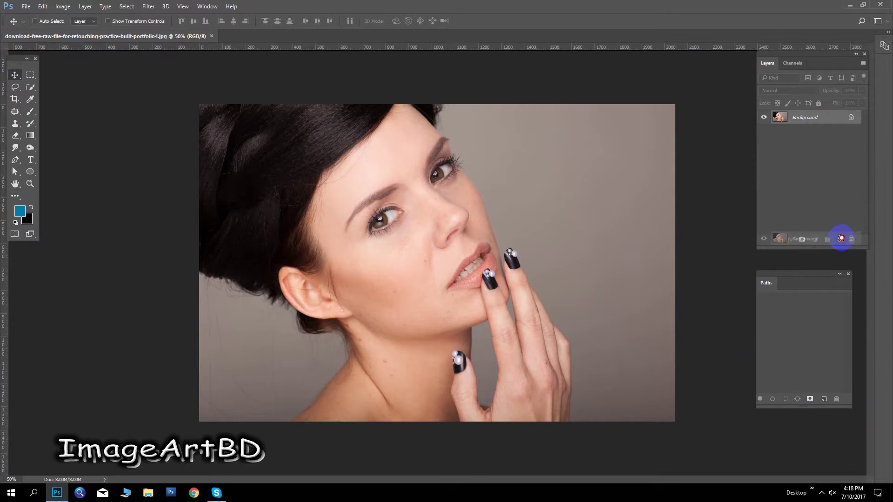
left_click_drag(814, 118, 839, 240)
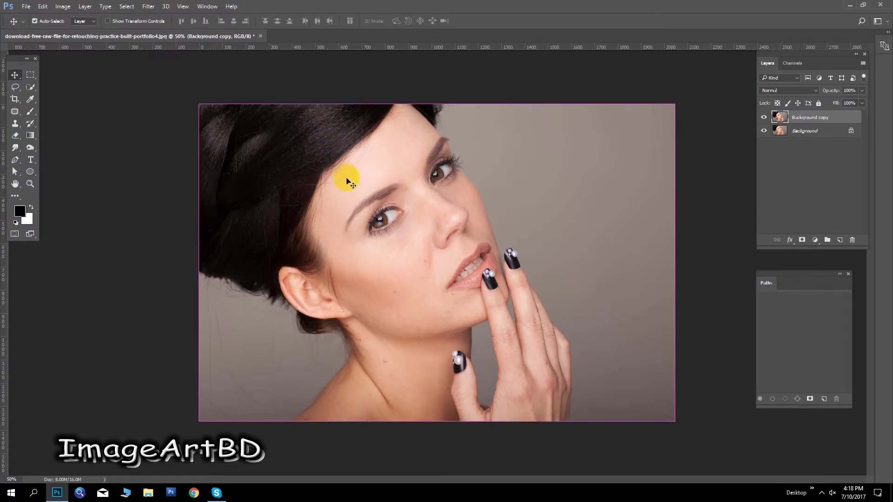
Step: Zoom in on the face and choose the Spot Healing Brush
key("ctrl+plus")
key("ctrl+plus")
key("ctrl+plus")
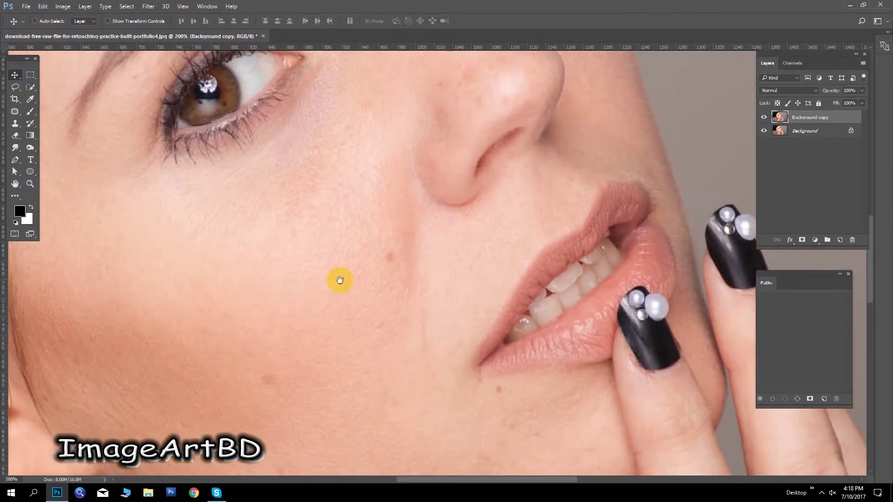
key("ctrl+plus")
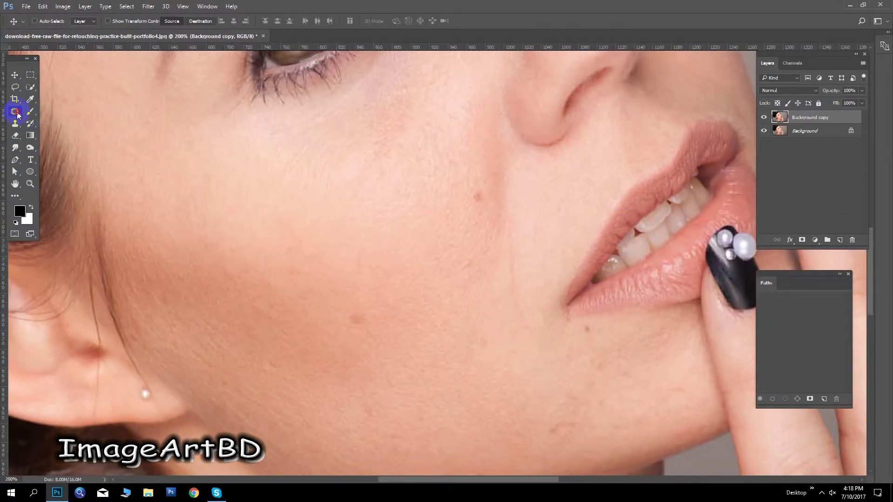
left_click(17, 115)
left_click(51, 113)
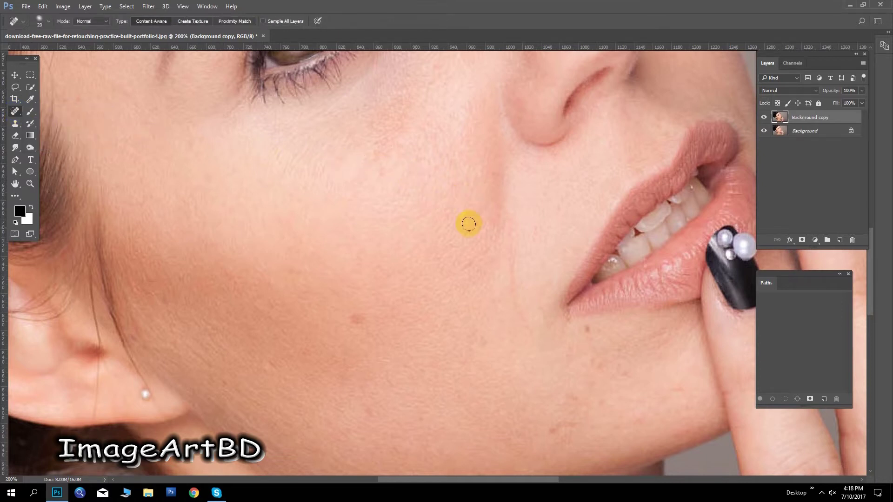
Step: Heal the blemishes on the cheek and chin
scroll(469, 195, "down", 3)
left_click_drag(375, 228, 407, 238)
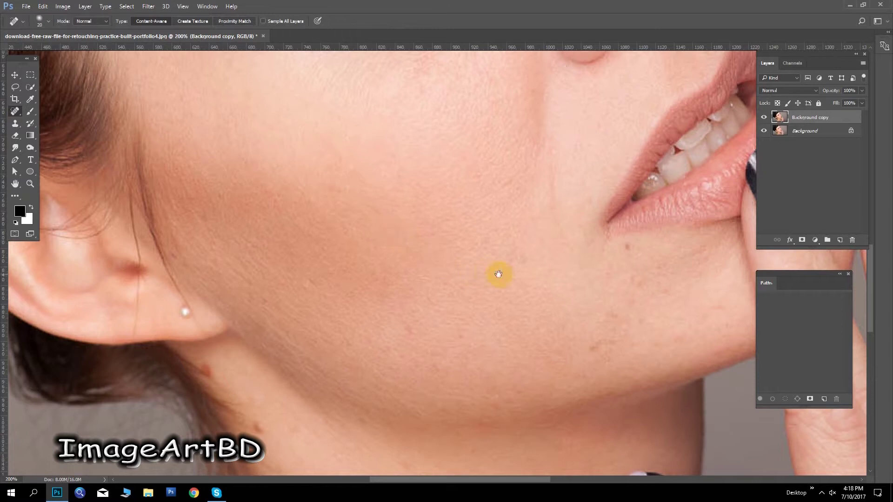
left_click_drag(496, 273, 368, 235)
mouse_move(495, 214)
left_mouse_down()
mouse_move(478, 167)
mouse_move(490, 184)
left_mouse_up()
left_click(510, 195)
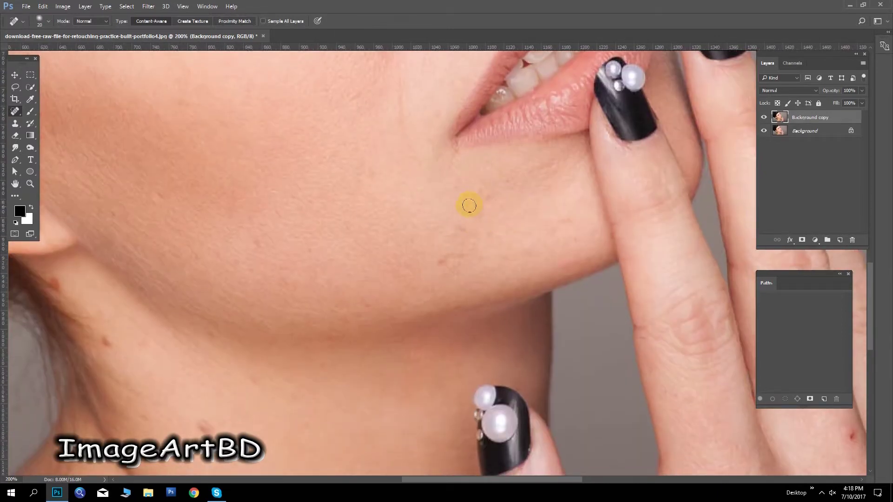
left_click_drag(460, 245, 488, 245)
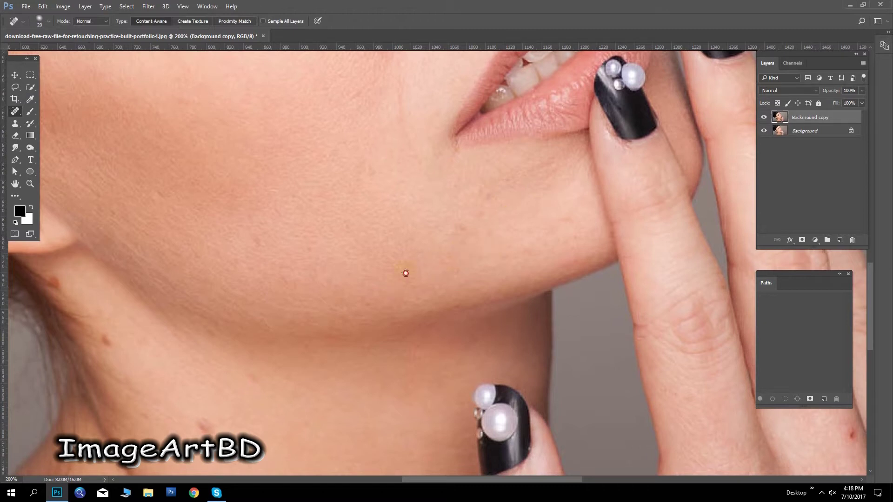
Step: Heal the dark spots along the neck and just below the ear
left_click_drag(404, 273, 516, 182)
left_click(329, 320)
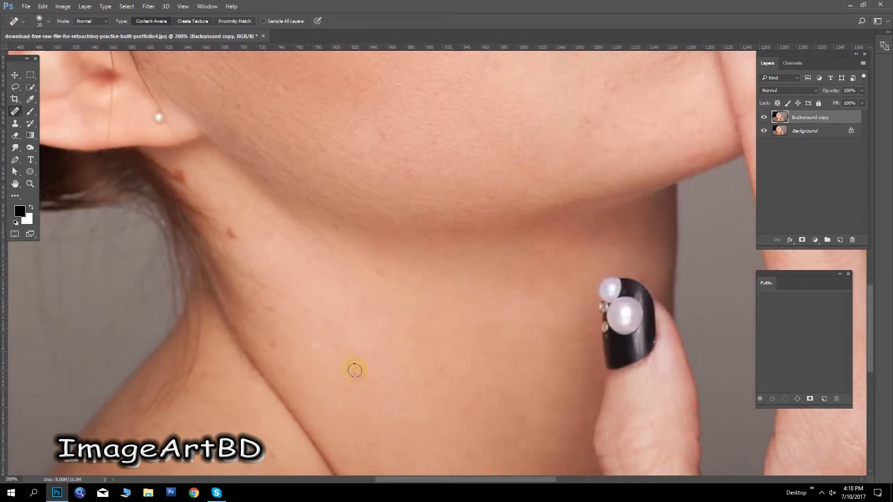
left_click_drag(325, 369, 368, 419)
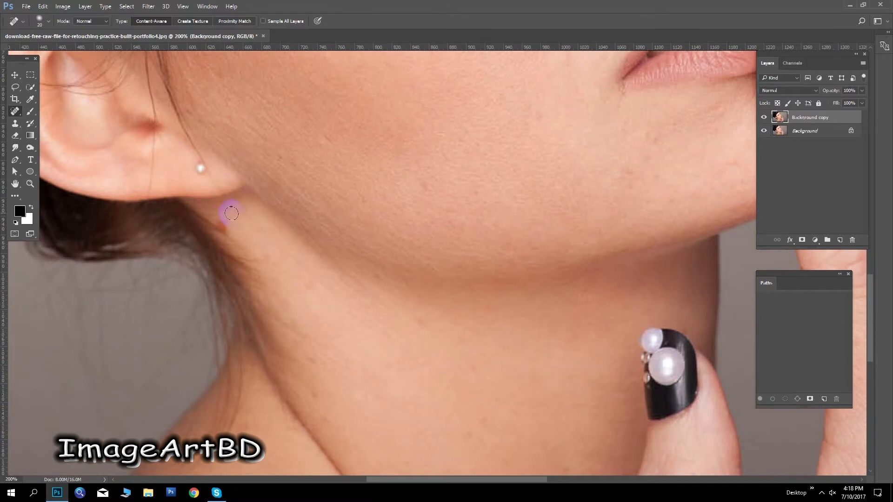
left_click_drag(345, 321, 313, 245)
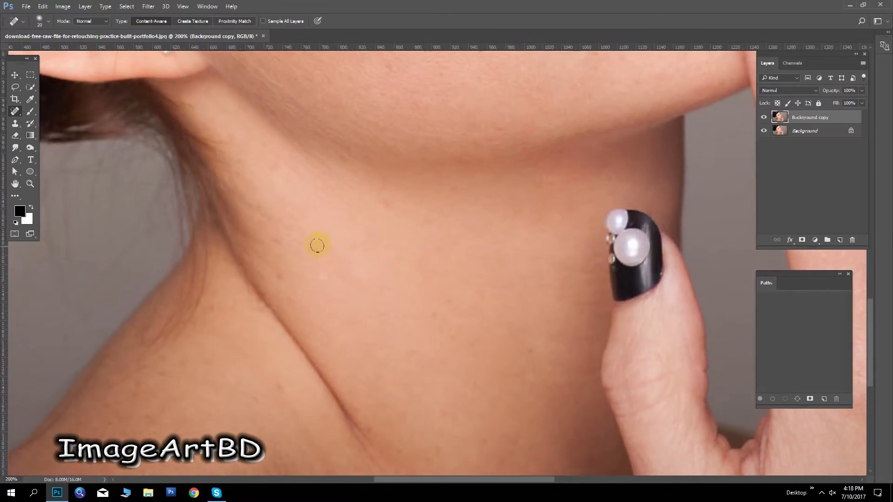
left_click(269, 233)
left_click_drag(435, 288, 464, 320)
scroll(398, 231, "down", 5)
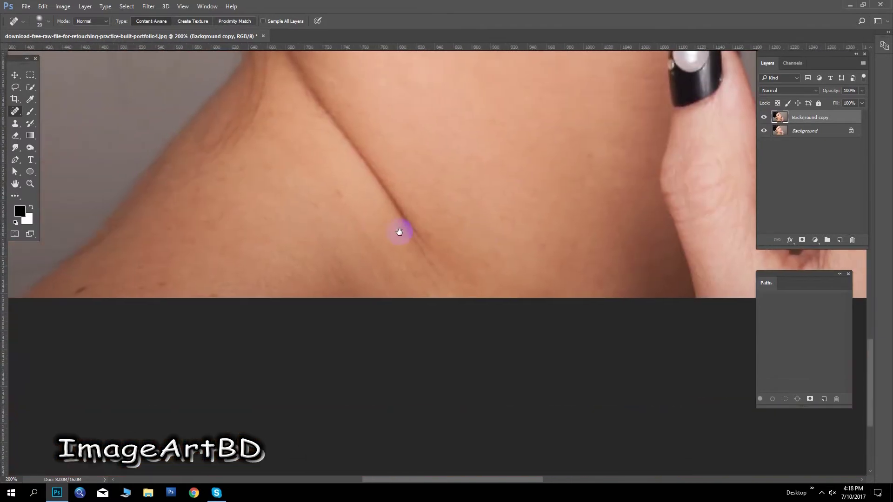
left_click_drag(179, 215, 200, 193)
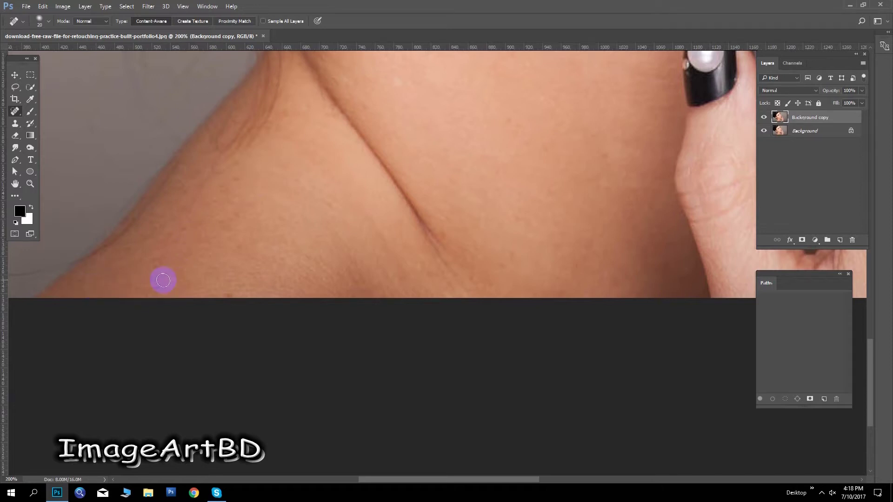
Step: Heal the mole and small spot on the chest and the mole on the finger
scroll(302, 230, "right", 4)
scroll(312, 230, "right", 1)
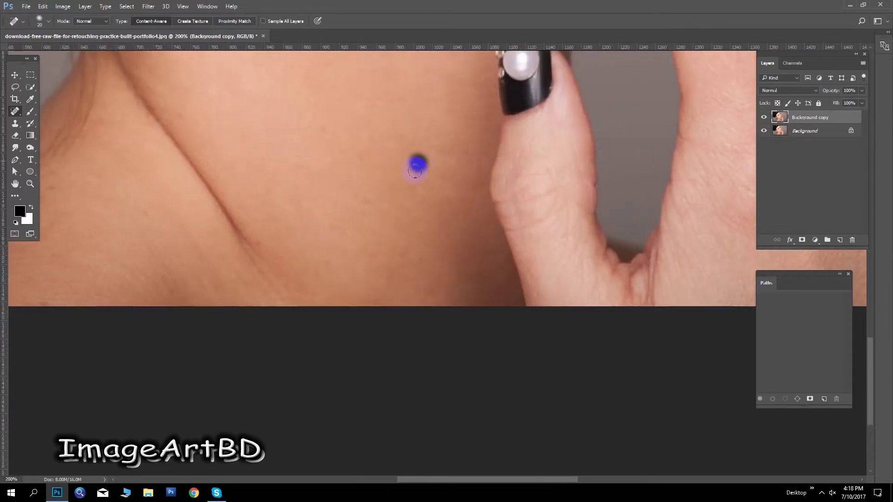
left_click_drag(415, 171, 325, 135)
left_click_drag(318, 240, 337, 273)
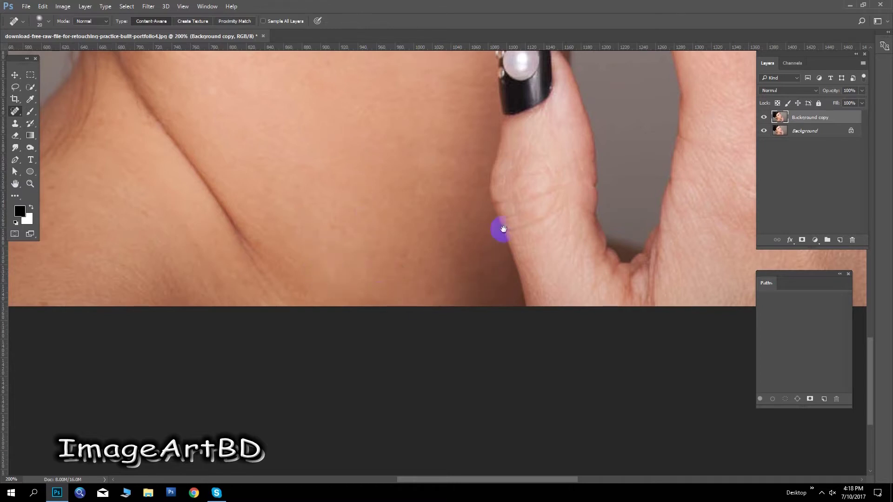
scroll(465, 261, "up", 4)
scroll(410, 260, "right", 7)
left_click_drag(431, 228, 419, 260)
Step: Heal the remaining spots on the chin and below the lips
scroll(381, 241, "up", 4)
scroll(391, 261, "left", 1)
left_click_drag(201, 173, 315, 256)
left_click_drag(340, 302, 318, 303)
left_click_drag(234, 259, 400, 197)
left_click_drag(380, 234, 449, 205)
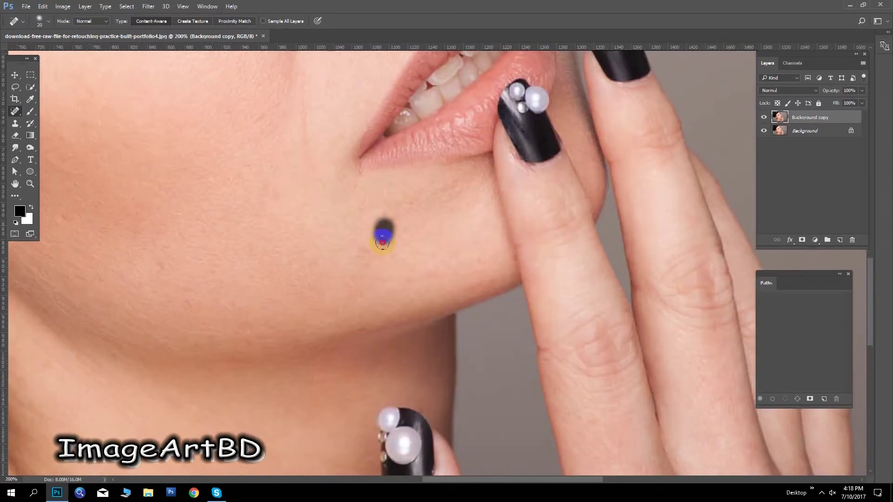
left_click_drag(479, 259, 450, 261)
scroll(409, 235, "up", 4)
Step: Heal the lower-cheek spot and the dark moles on the jaw and near the ear
scroll(408, 235, "left", 5)
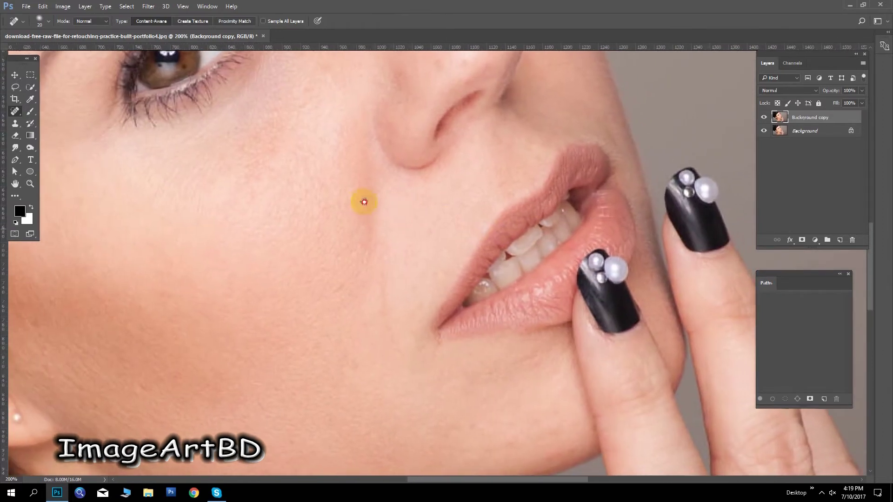
scroll(361, 199, "left", 3)
scroll(407, 112, "down", 5)
left_click(319, 267)
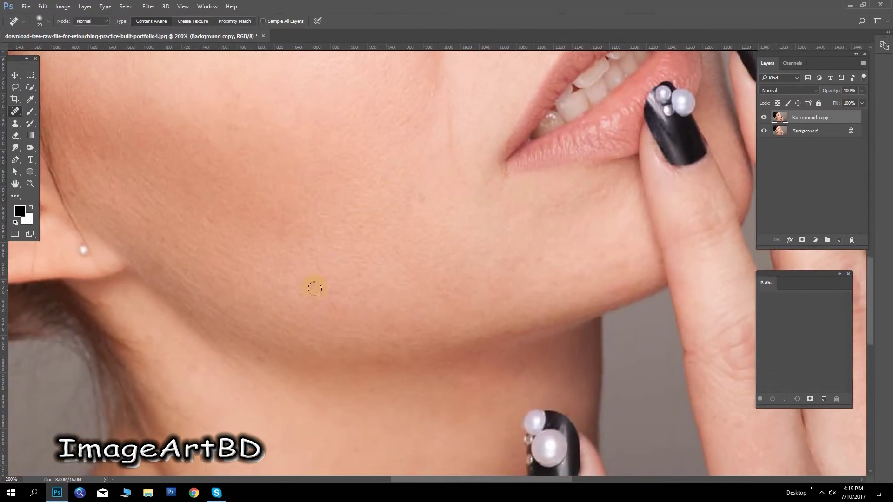
left_click(331, 299)
scroll(325, 260, "left", 5)
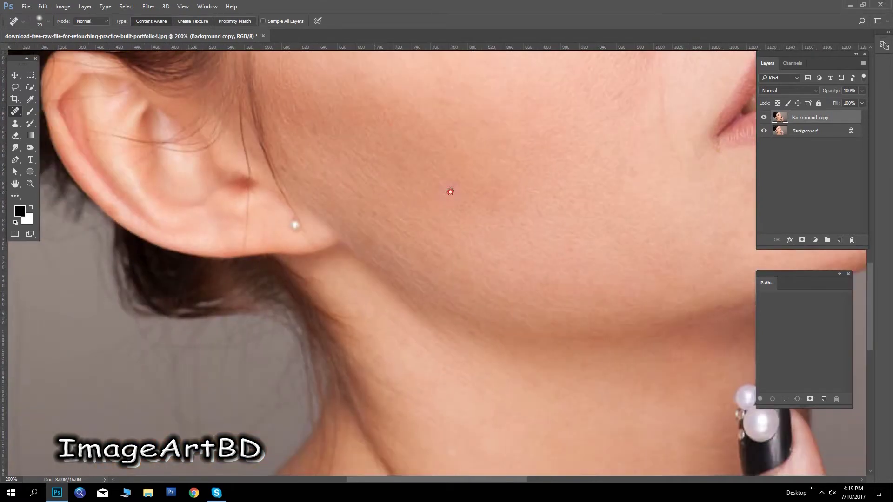
scroll(374, 267, "down", 2)
left_click(356, 272)
Step: Retouch the blemishes on the nose and nose tip
scroll(367, 219, "left", 3)
scroll(367, 219, "up", 4)
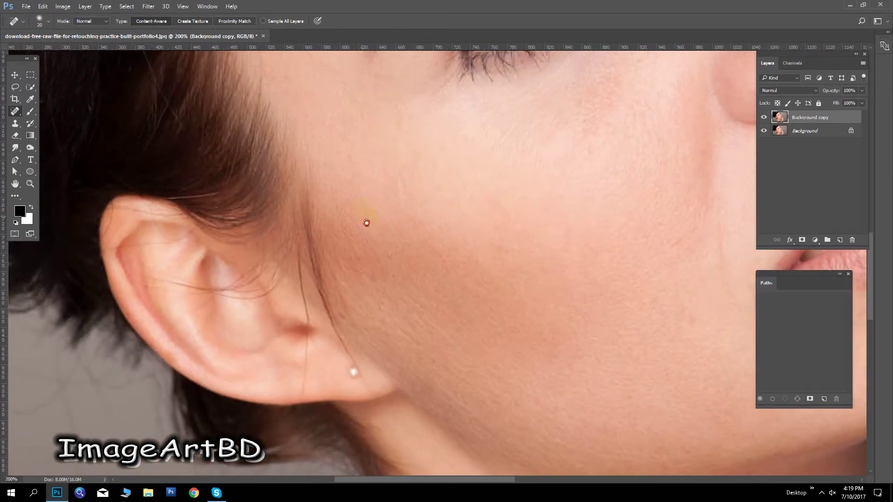
scroll(405, 173, "up", 4)
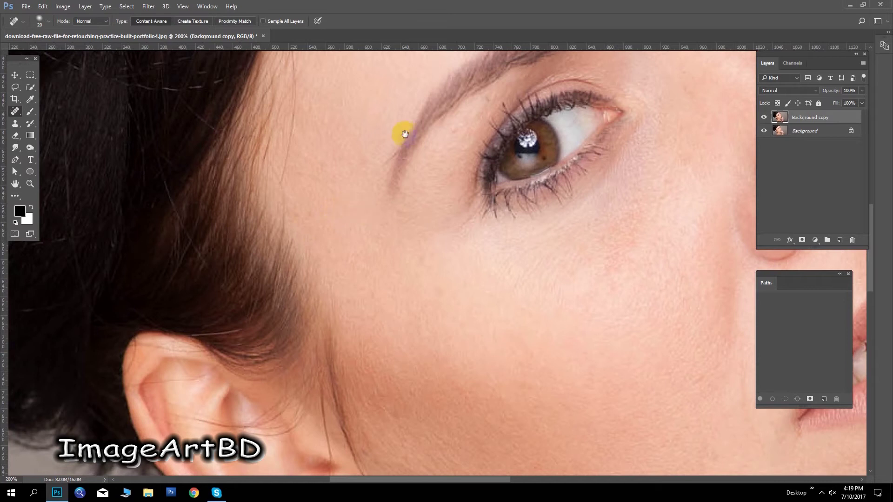
scroll(399, 129, "up", 4)
scroll(214, 132, "right", 8)
scroll(368, 238, "down", 3)
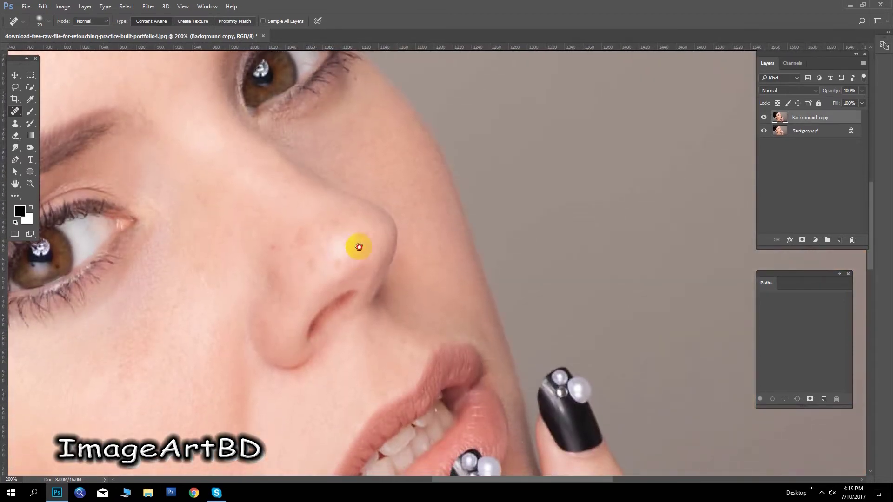
scroll(356, 247, "down", 2)
mouse_move(293, 182)
left_mouse_down()
mouse_move(325, 171)
mouse_move(359, 205)
left_mouse_up()
left_click_drag(319, 150, 359, 209)
mouse_move(362, 144)
left_mouse_down()
mouse_move(302, 182)
mouse_move(384, 243)
left_mouse_up()
Step: Heal a spot near the eyebrow
left_click_drag(279, 232, 439, 214)
left_click(275, 198)
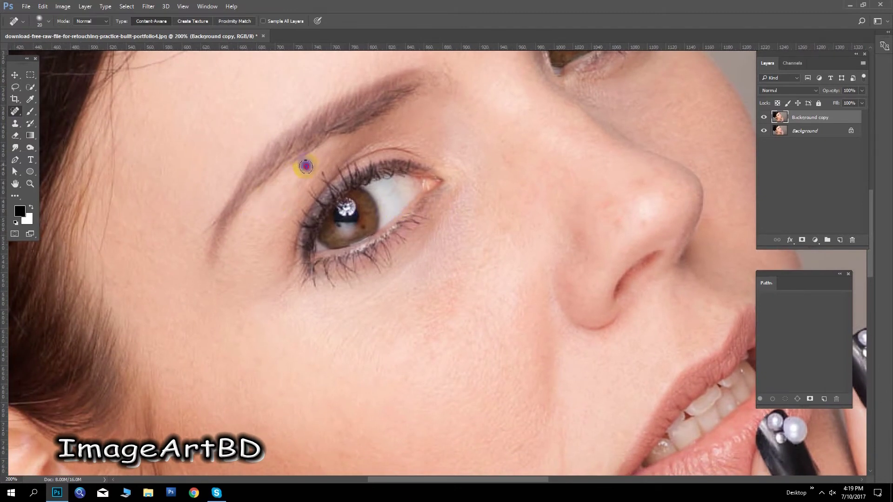
mouse_move(287, 313)
left_mouse_down()
mouse_move(355, 259)
mouse_move(265, 196)
left_mouse_up()
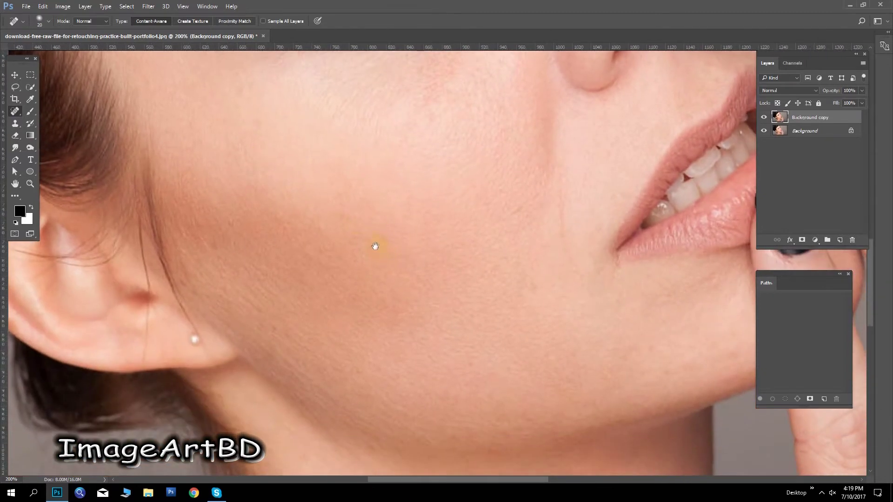
left_click_drag(358, 270, 382, 304)
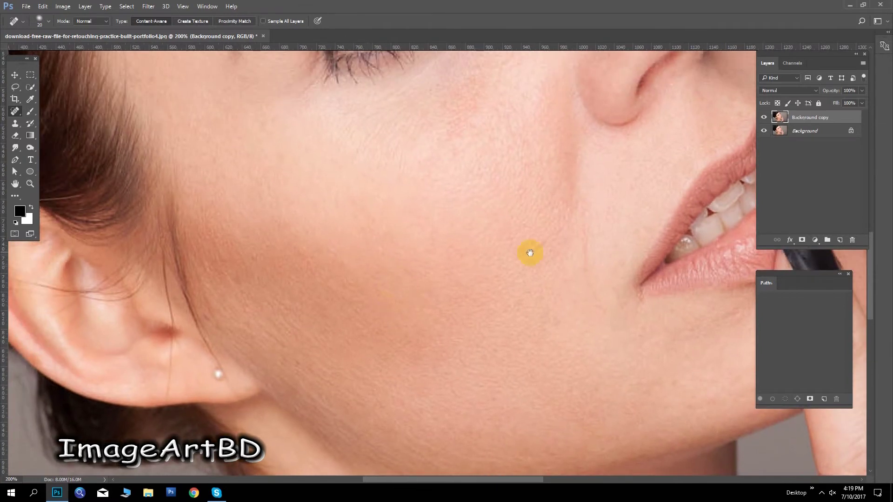
Step: Heal the blemishes along the neck skin
scroll(592, 247, "down", 2)
scroll(371, 246, "down", 3)
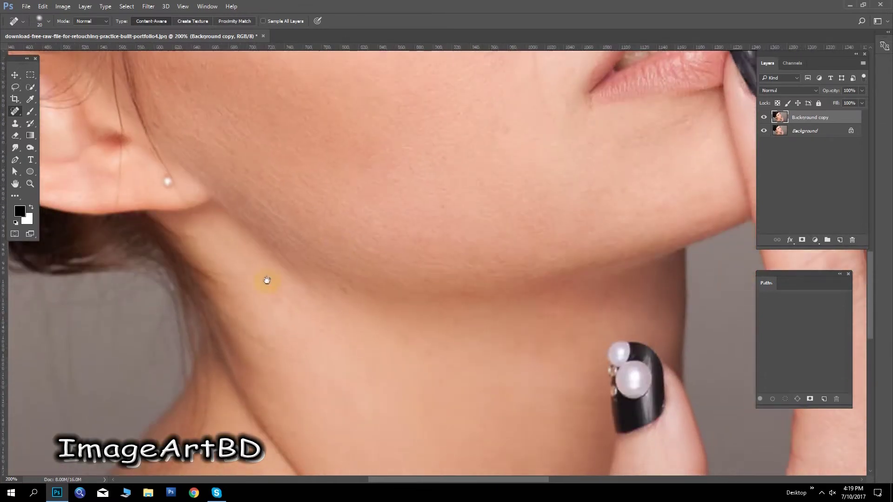
scroll(265, 279, "down", 1)
left_click_drag(332, 251, 360, 259)
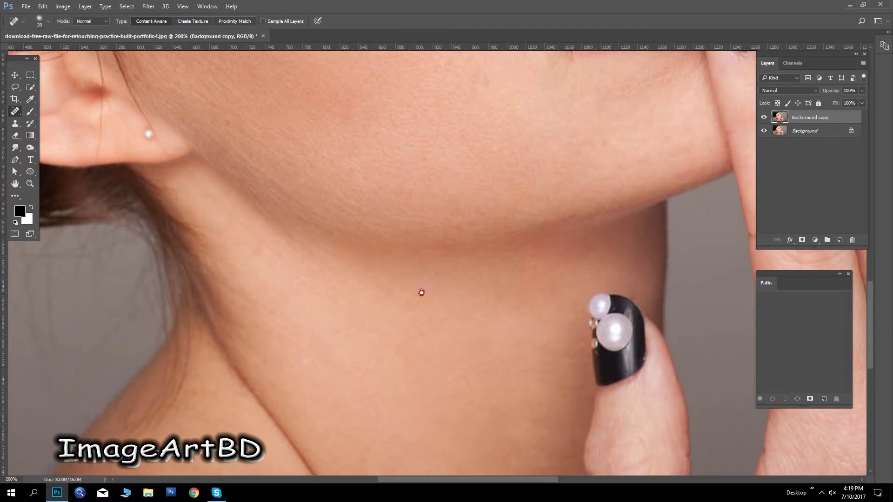
left_click_drag(448, 235, 435, 132)
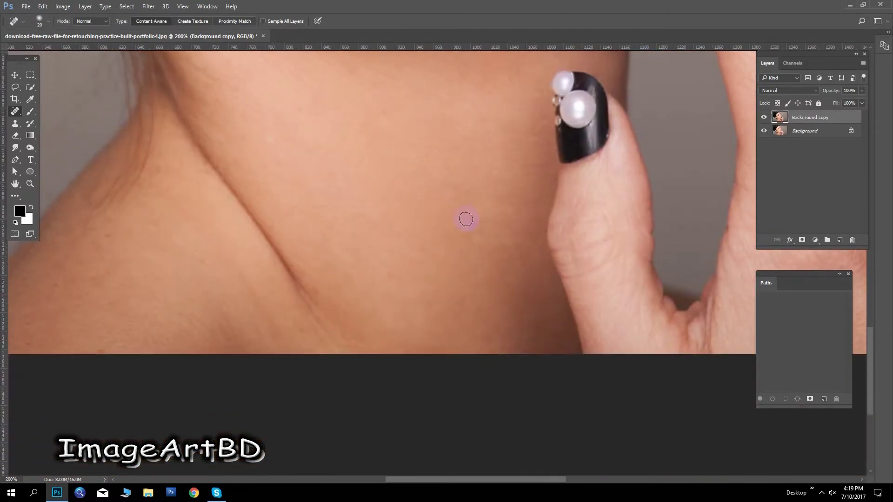
mouse_move(488, 265)
left_mouse_down()
mouse_move(448, 302)
mouse_move(383, 259)
left_mouse_up()
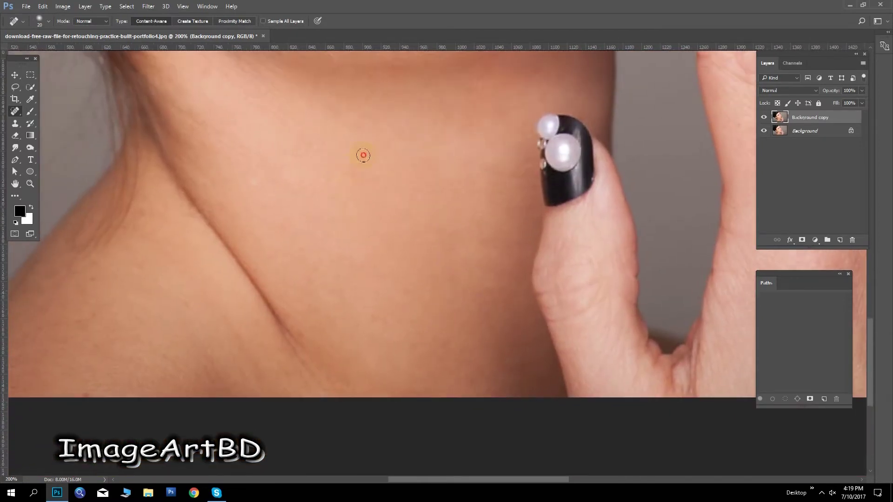
left_click_drag(364, 205, 344, 216)
left_click(423, 338)
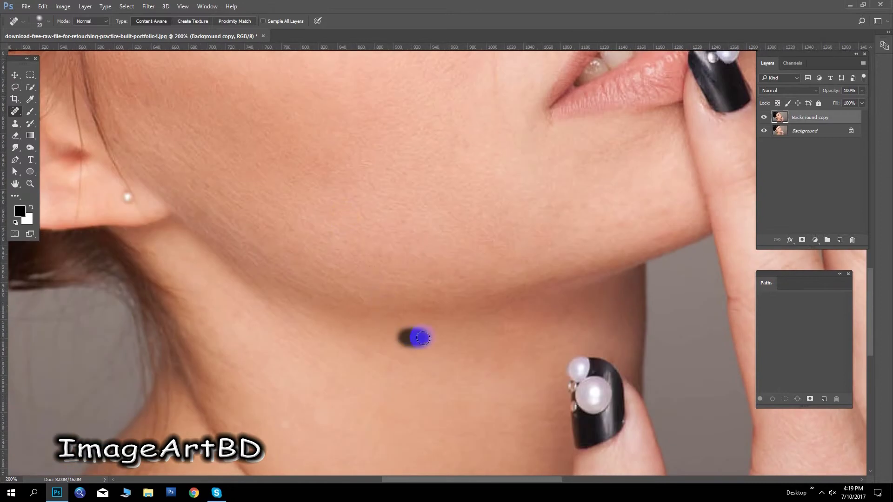
Step: Pan and zoom out to view the whole retouched image
scroll(454, 222, "up", 2)
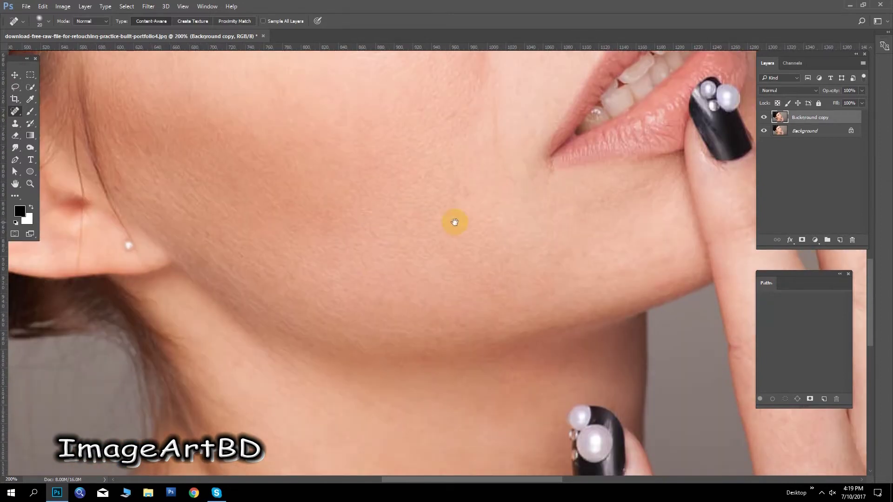
left_click_drag(459, 199, 418, 283)
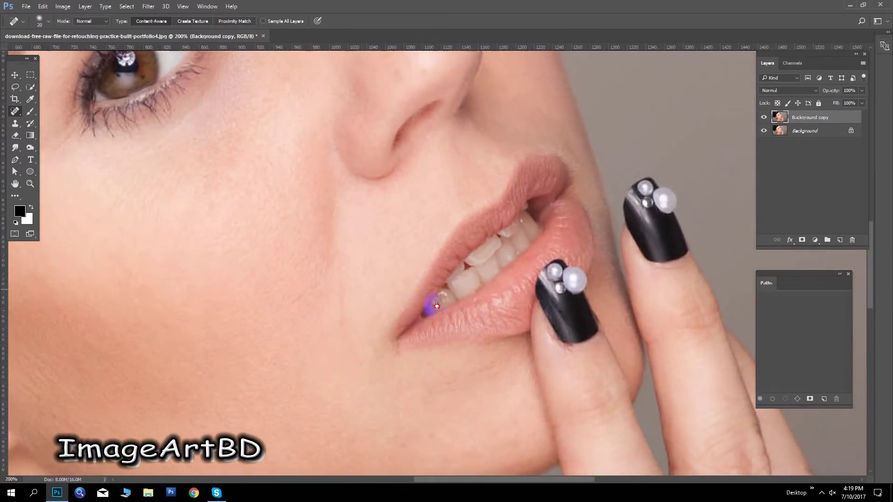
scroll(393, 265, "up", 5)
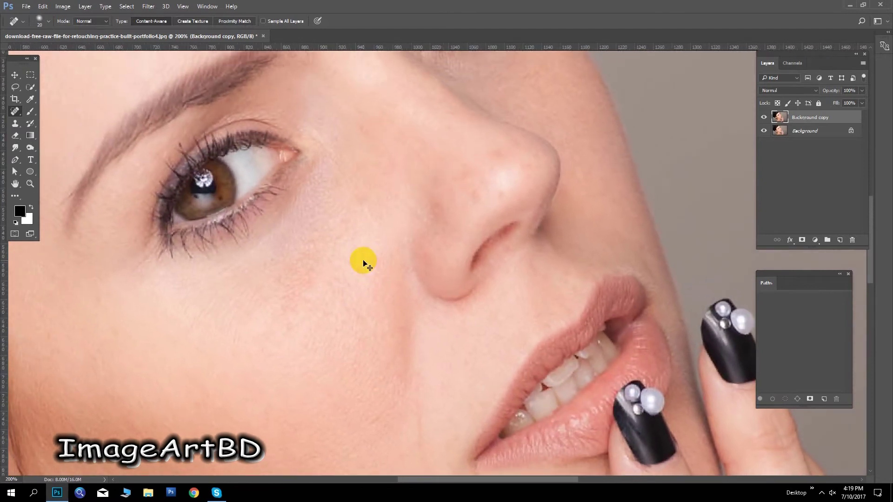
scroll(363, 263, "down", 4)
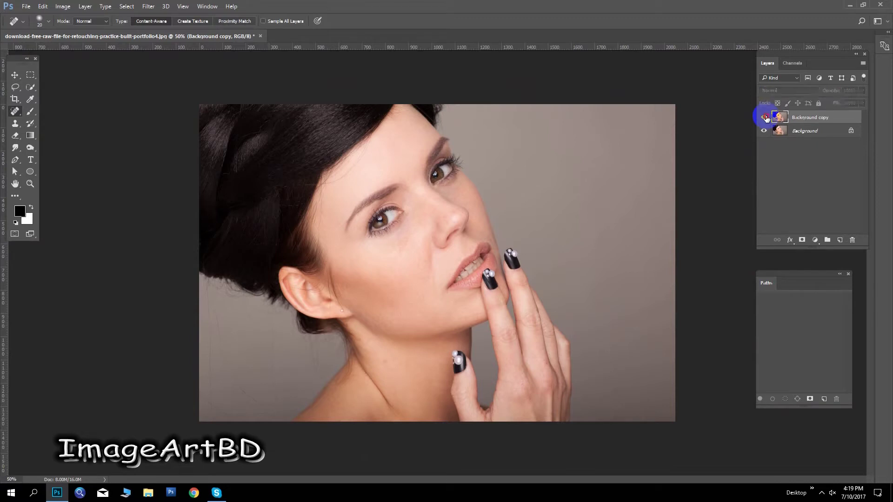
Step: Zoom to 100% on the neck, then draw and drop a Lasso selection there
left_click(541, 251, "ctrl")
mouse_move(492, 325)
left_mouse_down()
mouse_move(539, 191)
mouse_move(535, 200)
left_mouse_up()
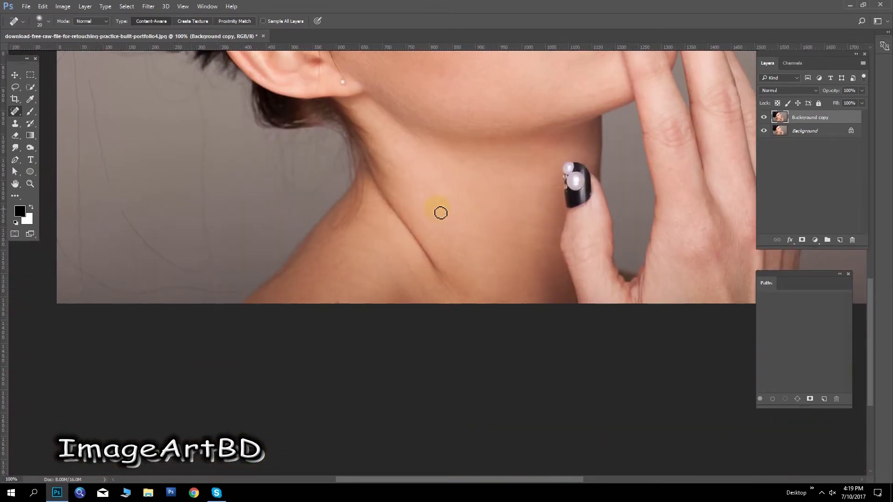
left_click(15, 87)
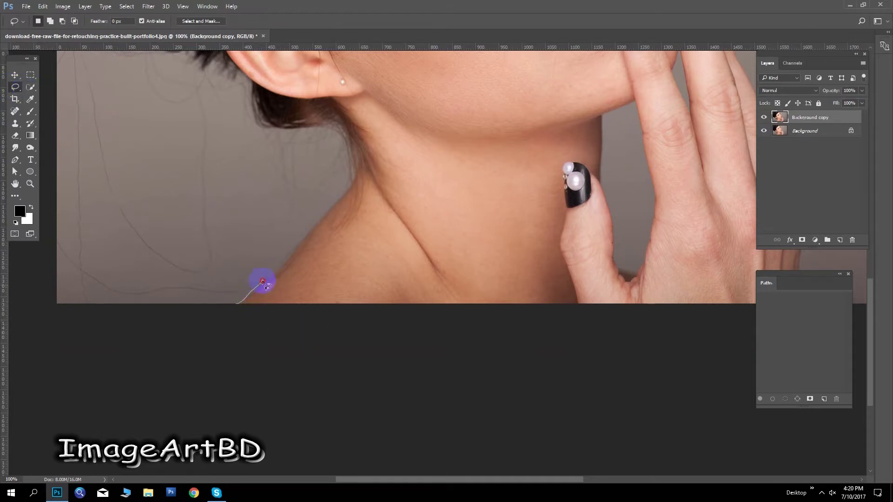
left_click_drag(330, 112, 325, 103)
left_click(308, 189)
Step: Zoom to 300% and create a new empty path, Path 1
key("ctrl+plus")
key("ctrl+plus")
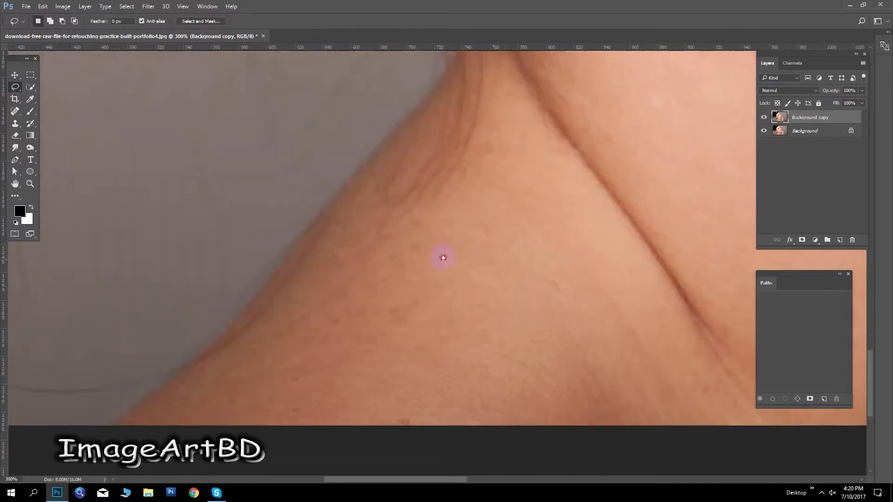
left_click(824, 398)
scroll(389, 277, "down", 3)
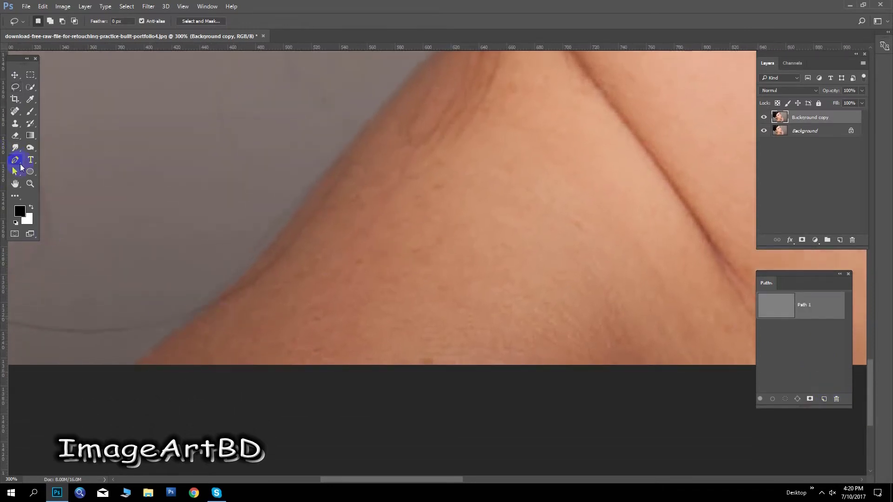
Step: Start Path 1 with Pen anchors running up the neck edge
left_click(20, 165)
left_click(135, 368)
left_click(257, 278)
left_click(320, 189)
left_click(385, 101)
key("z")
scroll(425, 303, "up", 10)
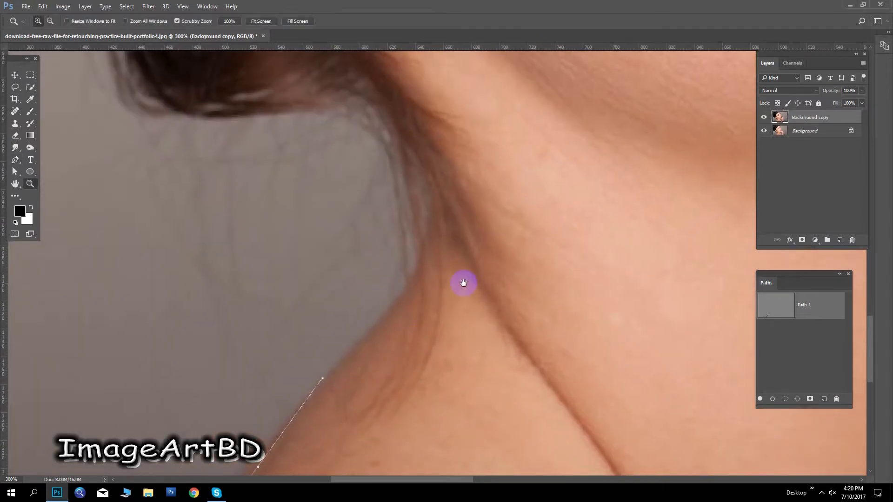
key("p")
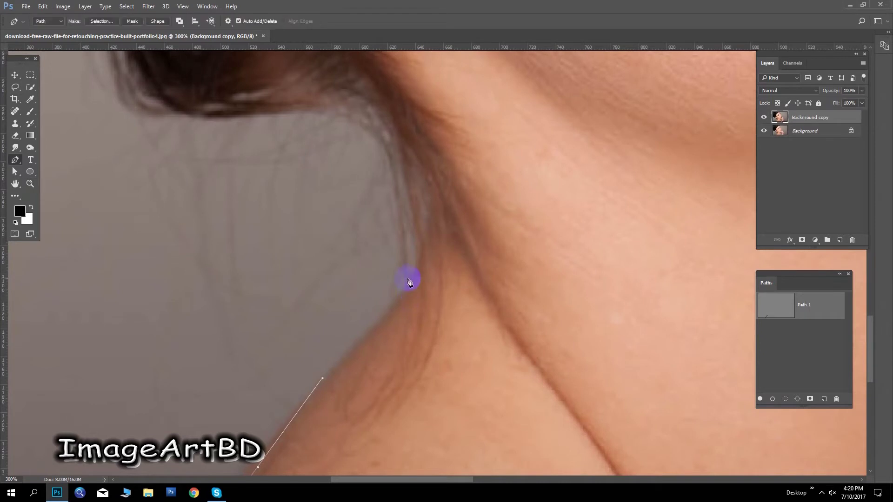
left_click(459, 201)
Step: Add curved anchors around the earlobe and reposition the Photoshop window
mouse_move(459, 202)
left_mouse_down()
mouse_move(462, 391)
mouse_move(393, 319)
left_mouse_up()
left_click_drag(359, 285, 374, 283)
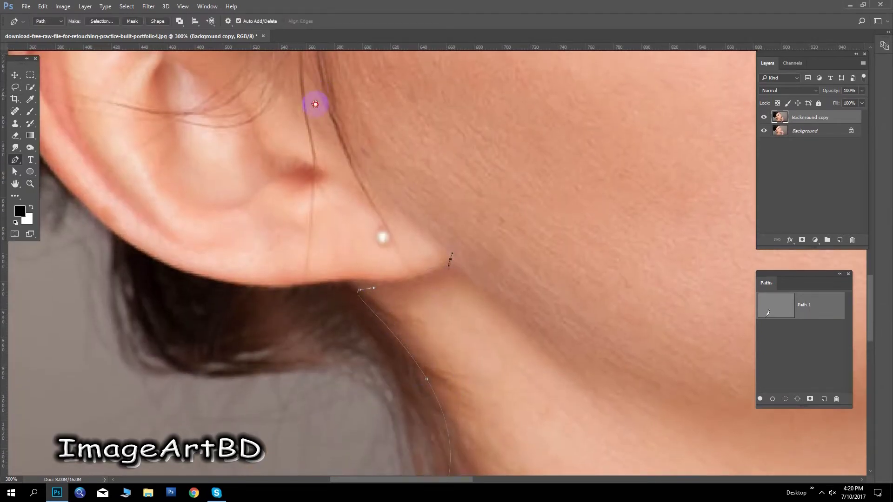
left_click_drag(315, 104, 375, 294)
key("super+Down")
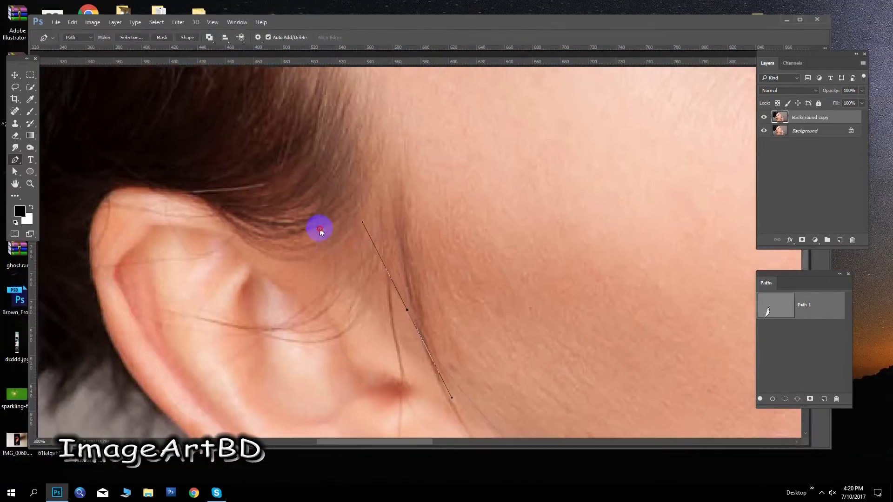
left_click_drag(506, 238, 651, 217)
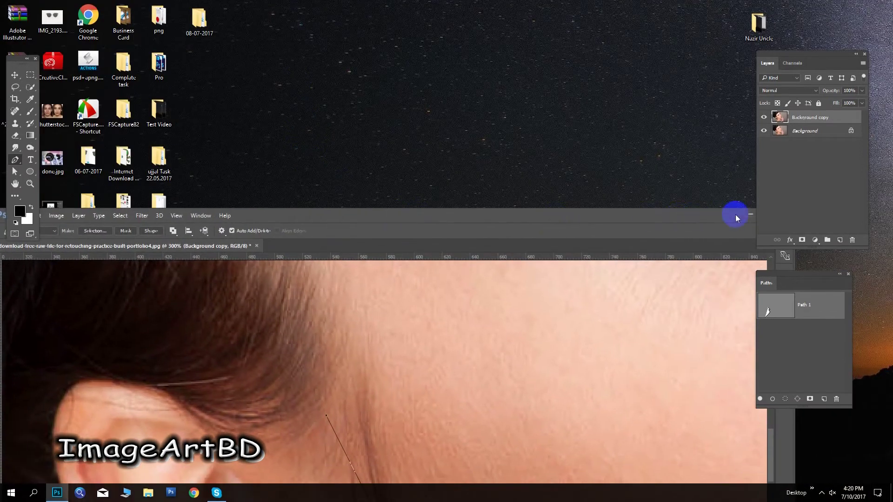
left_click(687, 212)
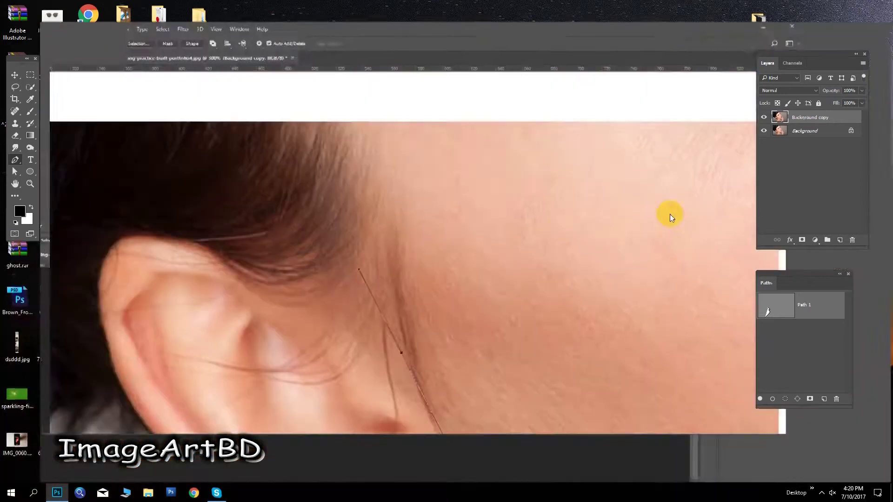
Step: Zoom out to 200% and trace the hairline to the top of the head
scroll(319, 145, "up", 3)
scroll(335, 205, "up", 3)
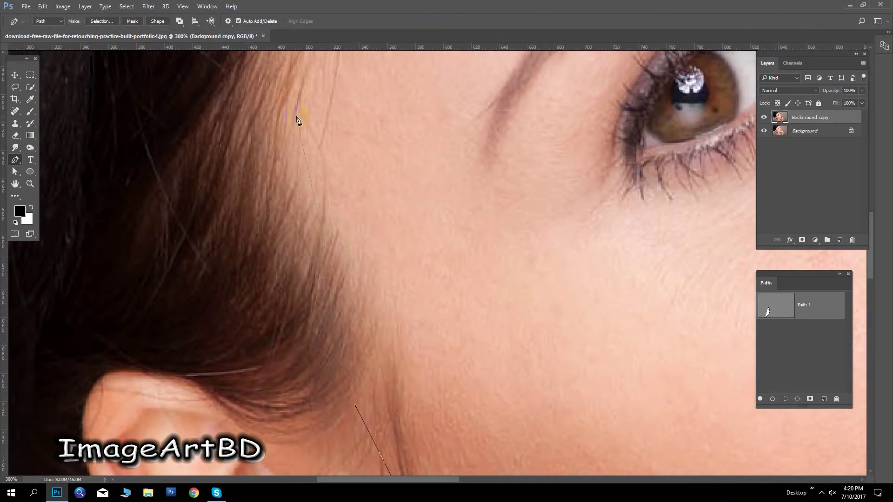
key("ctrl+minus")
scroll(308, 199, "up", 3)
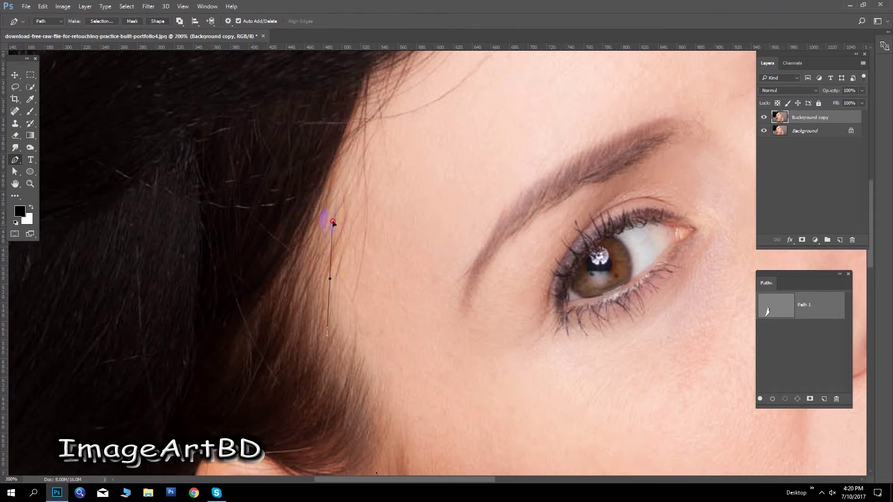
scroll(344, 332, "up", 5)
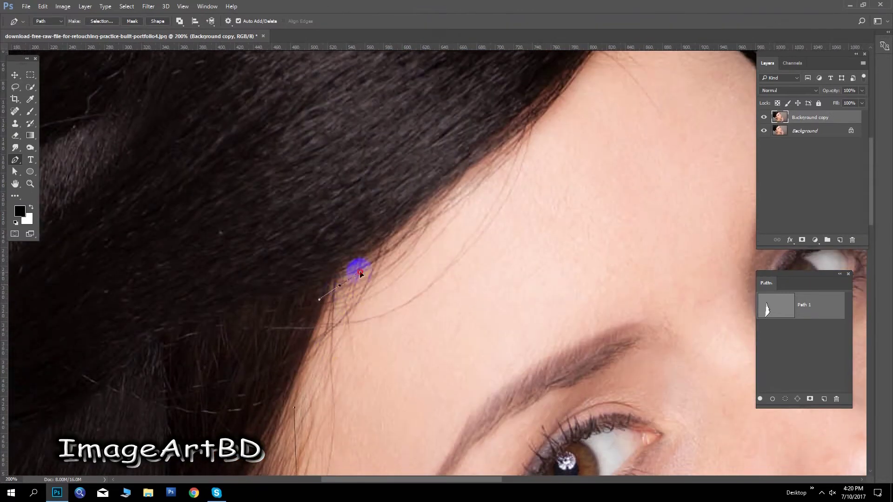
left_click_drag(427, 219, 309, 375)
mouse_move(450, 202)
left_mouse_down()
mouse_move(474, 167)
mouse_move(509, 171)
left_mouse_up()
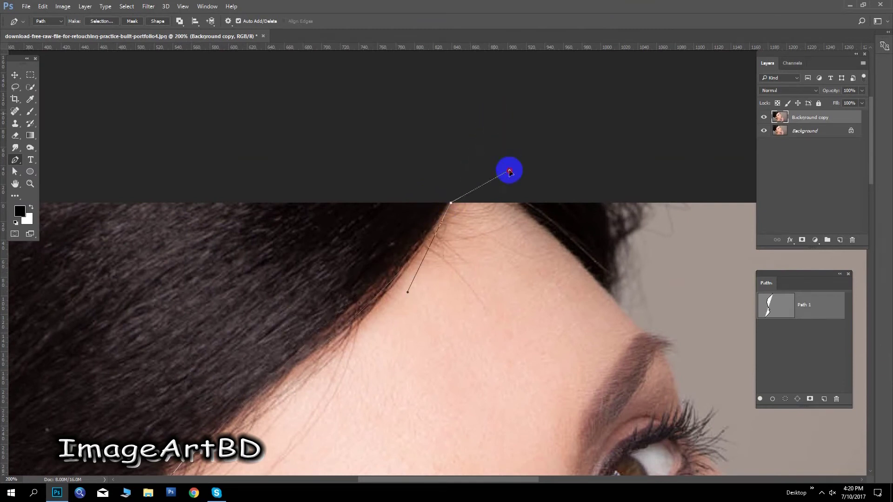
left_click(518, 203)
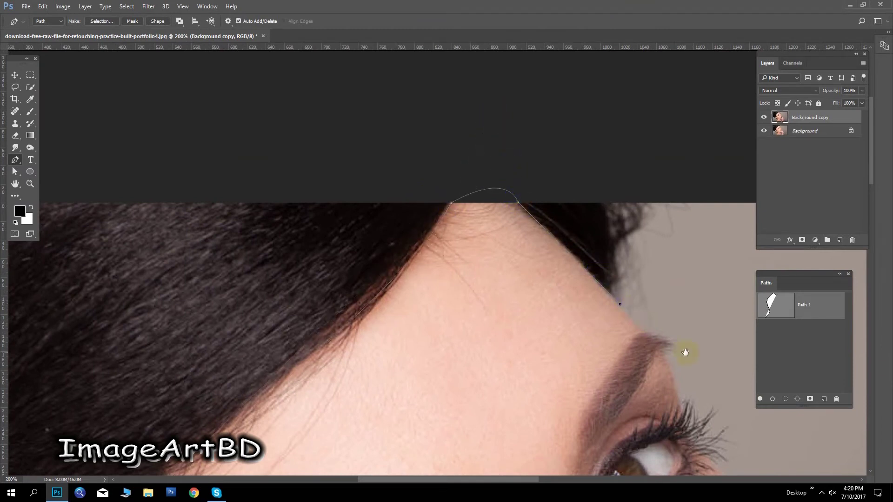
Step: Trace down the face edge to the fingernail and along the fingers
left_click_drag(685, 352, 525, 173)
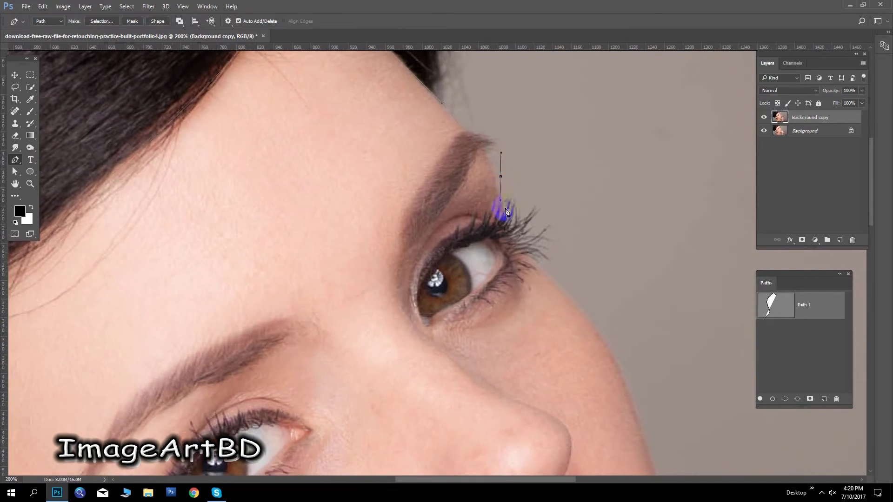
left_click_drag(591, 287, 481, 153)
left_click(549, 335)
left_click_drag(557, 381, 462, 196)
left_click_drag(533, 200, 468, 131)
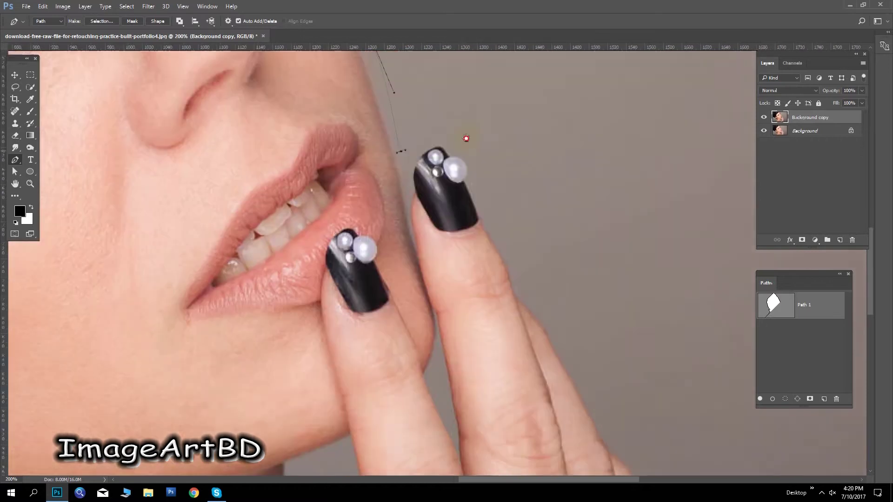
left_click(469, 168)
left_click_drag(537, 294, 423, 136)
left_click_drag(503, 272, 417, 154)
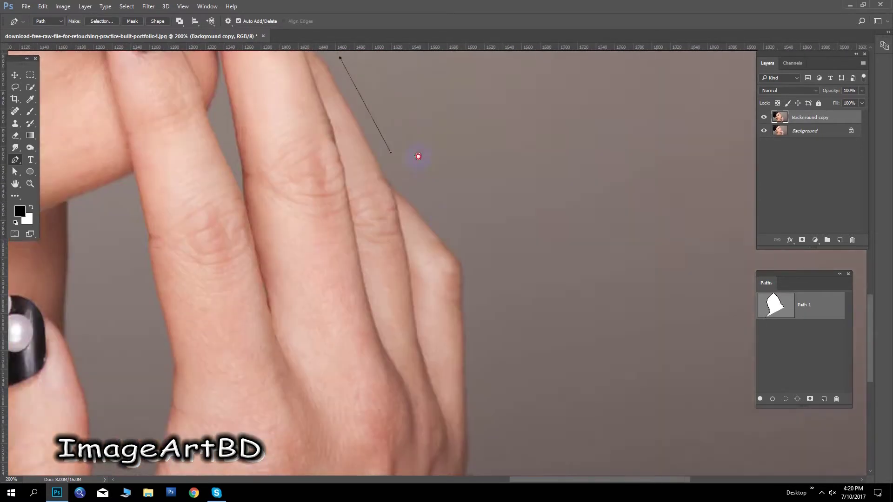
left_click_drag(480, 241, 484, 233)
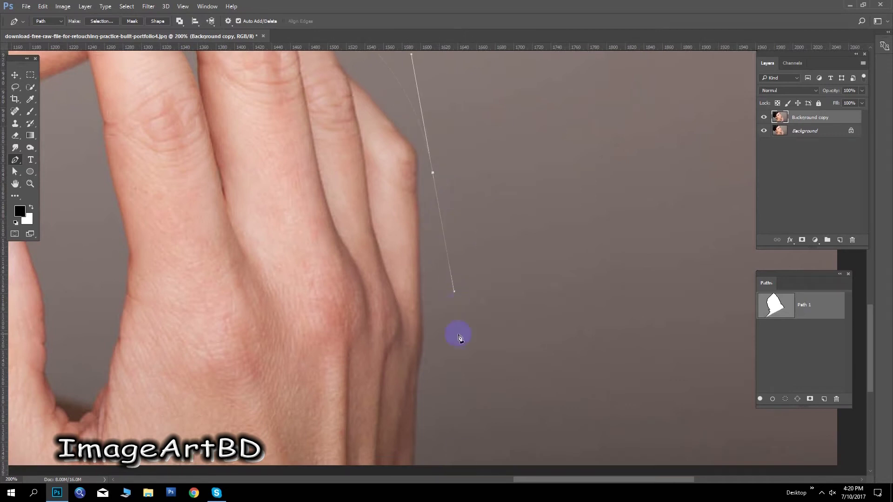
Step: Outline the gap between chin and fingers and close the path
left_click_drag(458, 336, 434, 145)
mouse_move(384, 249)
left_mouse_down()
mouse_move(538, 311)
mouse_move(455, 291)
left_mouse_up()
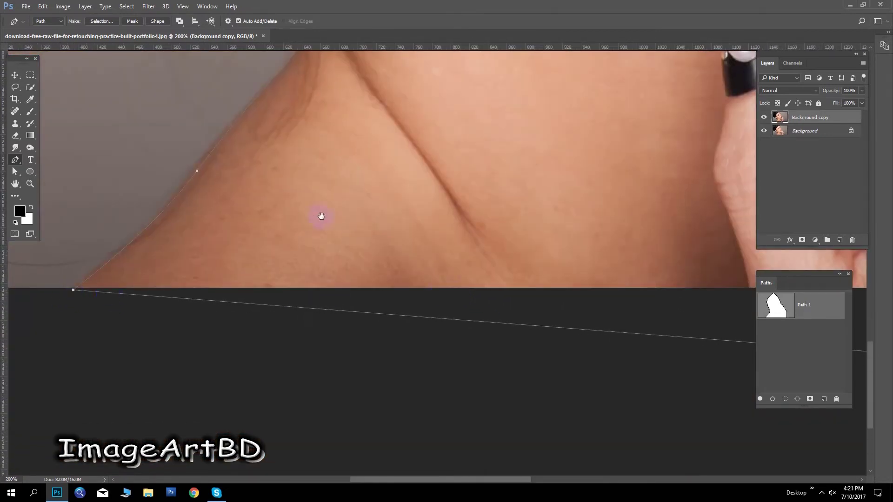
left_click_drag(321, 216, 35, 260)
left_click_drag(279, 259, 160, 369)
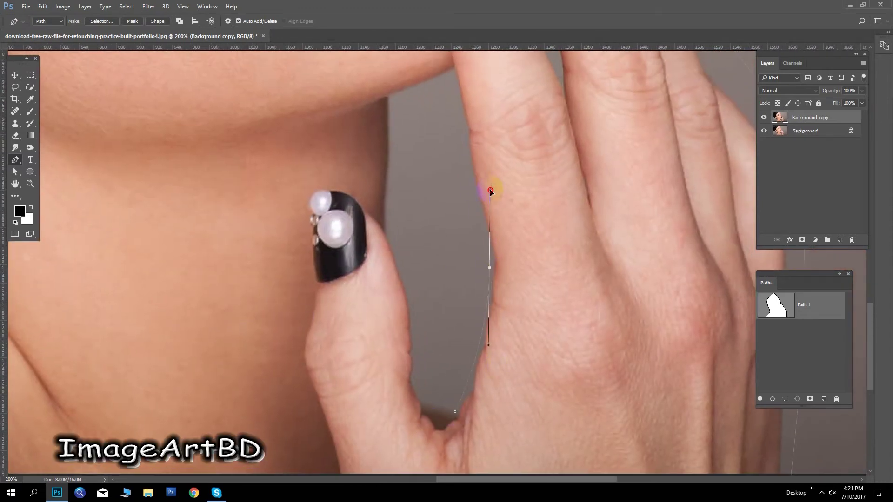
left_click(378, 106)
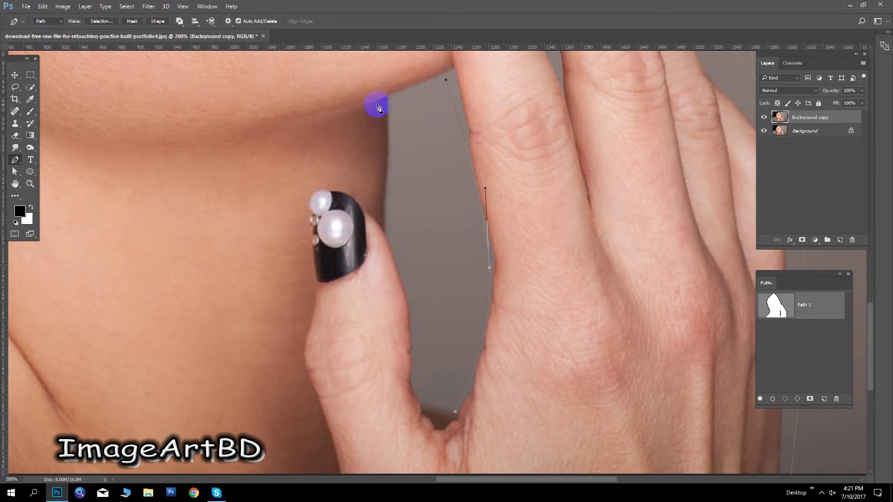
left_click(394, 192)
left_click_drag(406, 280, 420, 317)
left_click_drag(433, 415, 440, 423)
left_click(455, 412)
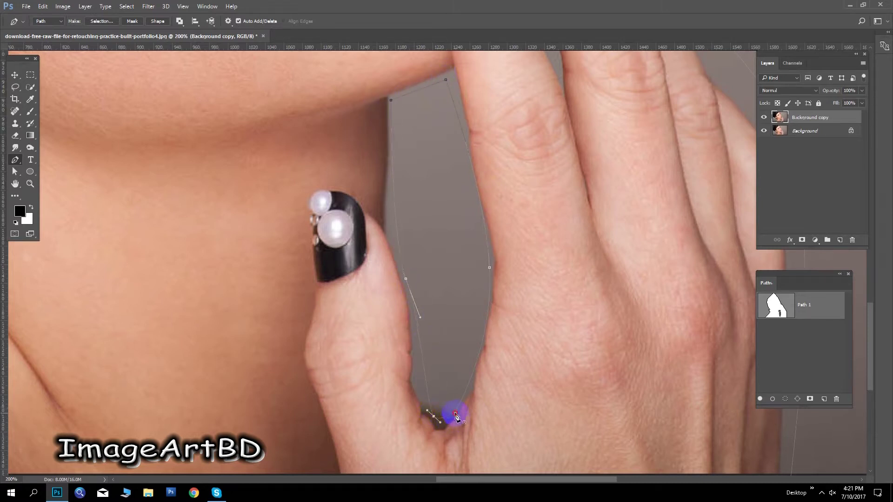
Step: Copy the finger-gap path selection onto Layer 1 and hide both background layers
left_click(774, 305, "ctrl")
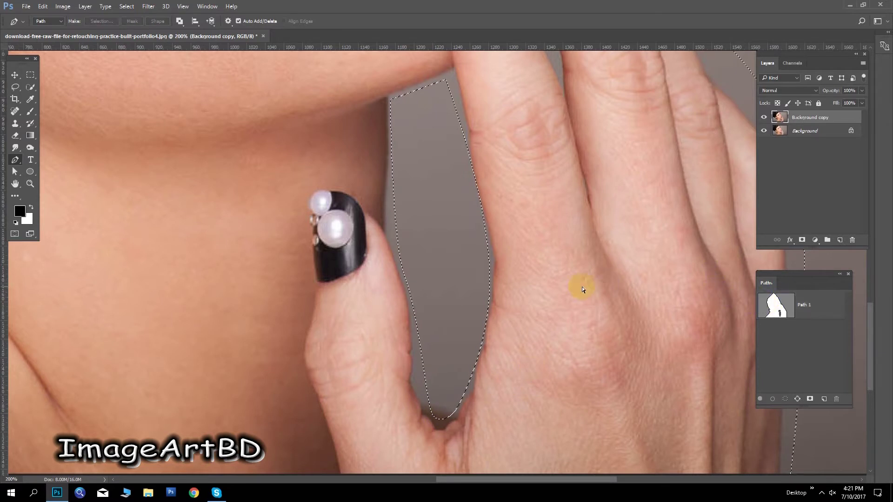
key("ctrl+j")
left_click(762, 132)
left_click(763, 145)
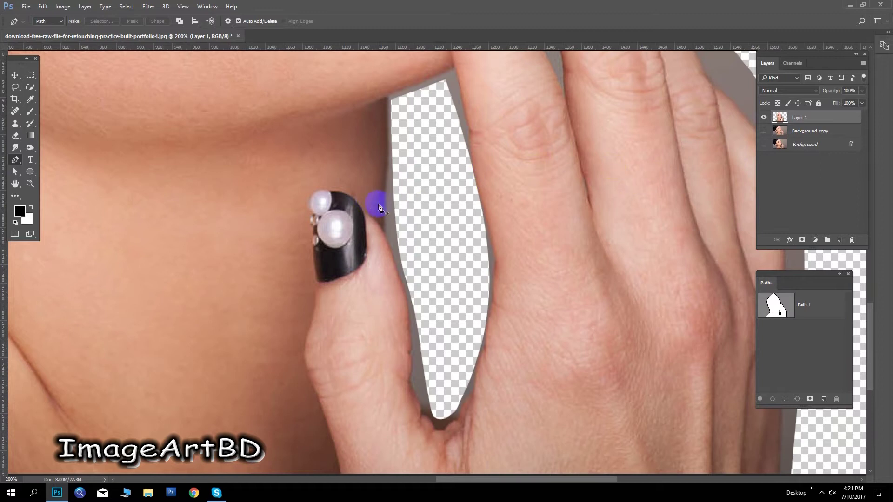
Step: Zoom out to check the cut-out, then return to 100%
key("ctrl+minus")
key("ctrl+minus")
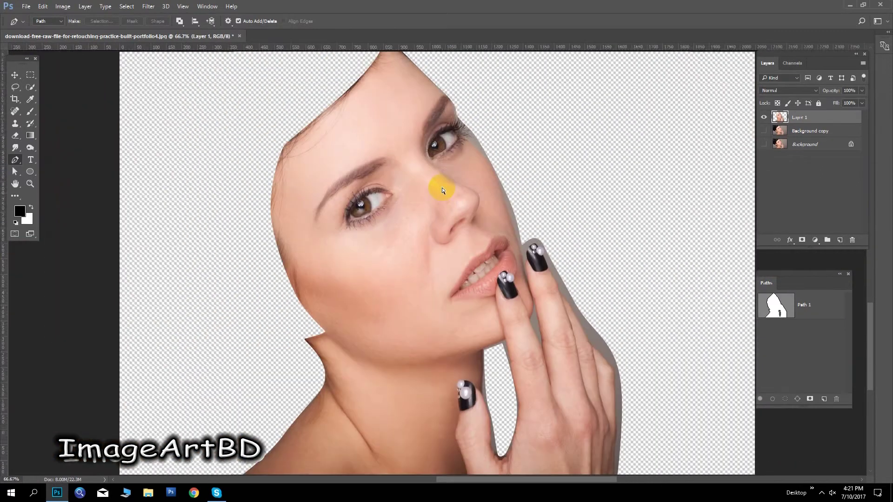
key("ctrl+minus")
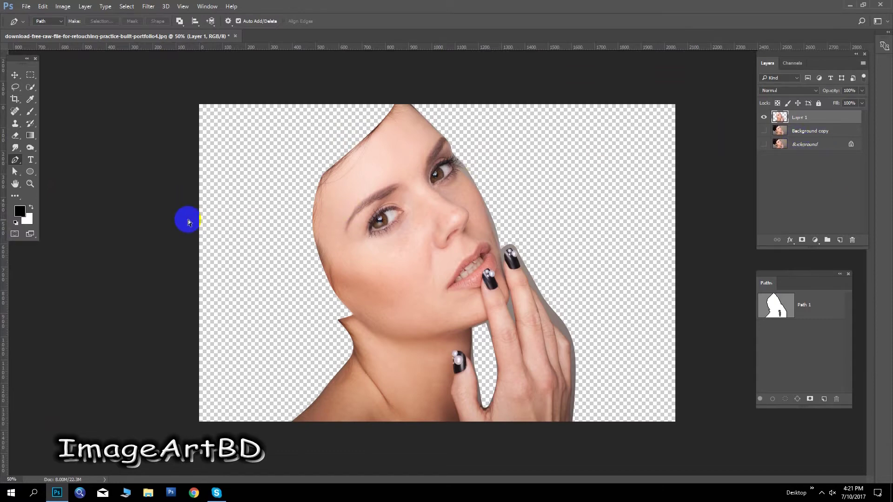
key("ctrl+plus")
key("ctrl+plus")
left_click_drag(207, 211, 178, 213)
Step: Switch to the Eraser at 100% opacity and shrink the brush to 40
left_click(15, 135)
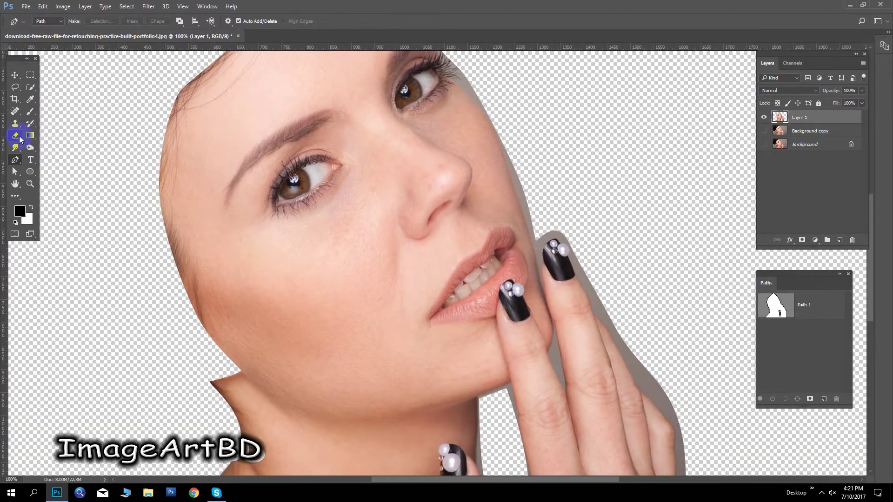
left_click(158, 21)
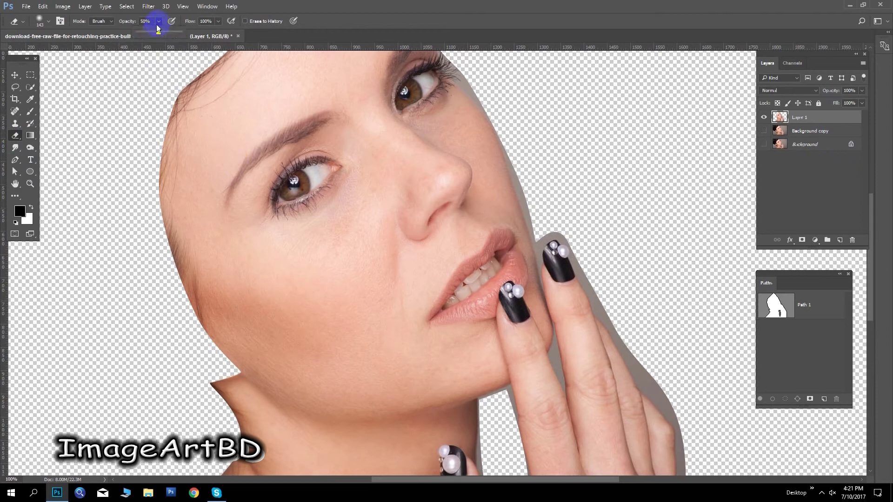
left_click_drag(125, 36, 303, 33)
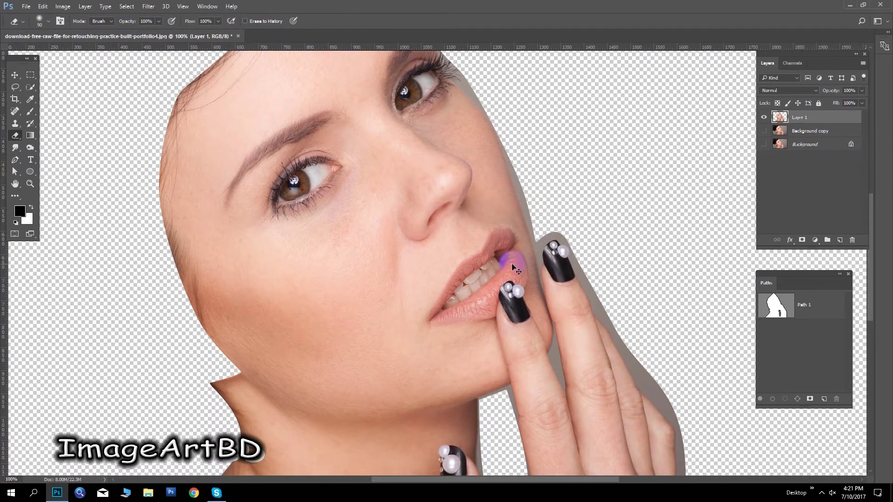
scroll(514, 268, "up", 2)
scroll(514, 268, "up", 2)
scroll(301, 210, "up", 1)
key("bracketleft")
key("bracketleft")
key("bracketleft")
key("bracketleft")
Step: Erase the grey fringe along the finger edge down to the bottom
mouse_move(453, 212)
left_mouse_down()
mouse_move(605, 445)
mouse_move(488, 254)
mouse_move(555, 426)
mouse_move(519, 193)
left_mouse_up()
mouse_move(520, 228)
left_mouse_down()
mouse_move(509, 388)
mouse_move(488, 419)
left_mouse_up()
left_click_drag(394, 309, 542, 344)
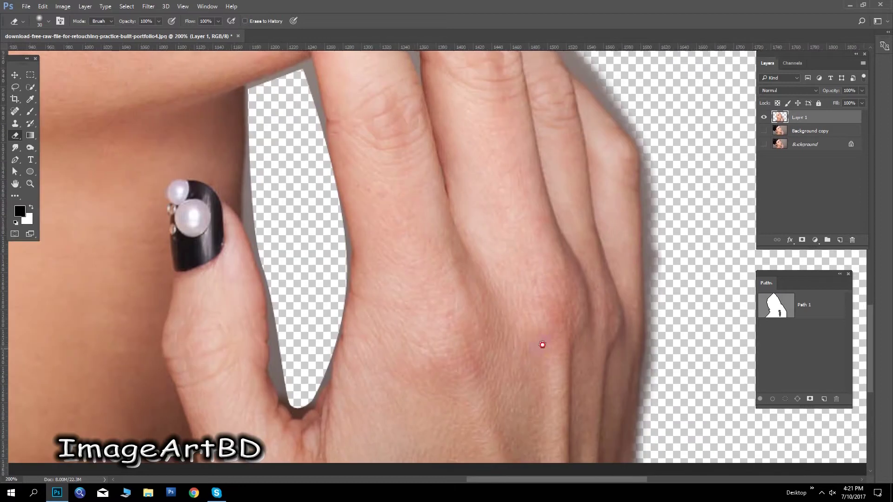
Step: Erase the grey fringe along the cheek edge, including beside the eye
left_click_drag(381, 223, 455, 379)
left_click_drag(261, 129, 531, 399)
left_click_drag(347, 183, 431, 303)
mouse_move(570, 316)
left_mouse_down()
mouse_move(430, 259)
mouse_move(410, 229)
left_mouse_up()
left_click_drag(515, 190, 552, 281)
mouse_move(400, 36)
left_mouse_down()
mouse_move(580, 343)
mouse_move(428, 103)
mouse_move(422, 35)
left_mouse_up()
left_click_drag(369, 93, 488, 231)
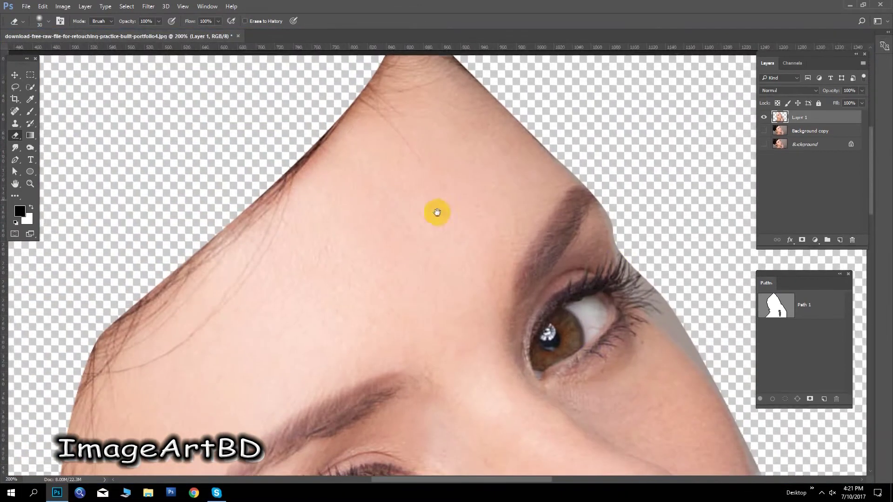
left_click_drag(437, 212, 424, 209)
mouse_move(624, 259)
left_mouse_down()
mouse_move(657, 315)
mouse_move(705, 362)
mouse_move(644, 249)
mouse_move(588, 183)
mouse_move(435, 144)
mouse_move(333, 198)
left_mouse_up()
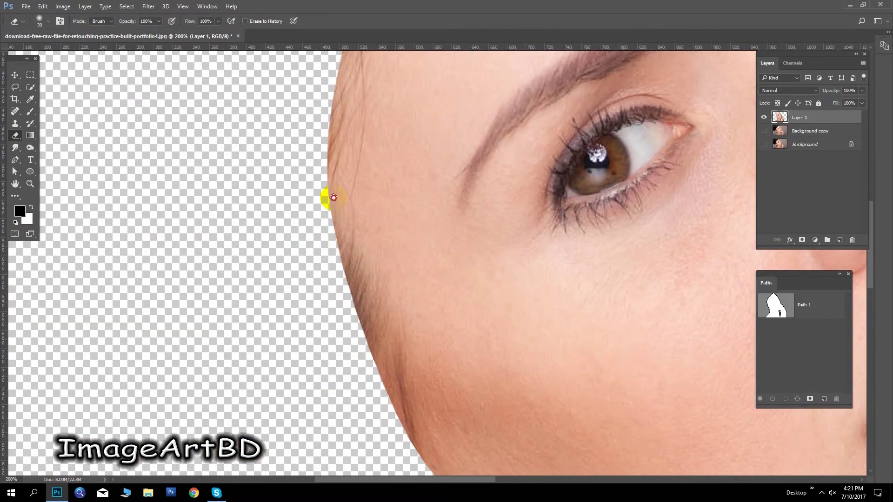
left_click(15, 75)
scroll(494, 189, "down", 3)
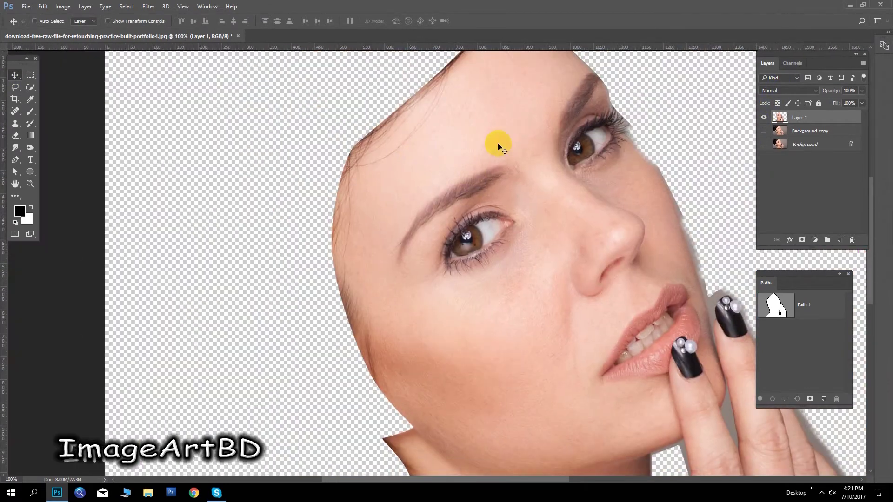
left_click_drag(498, 147, 193, 11)
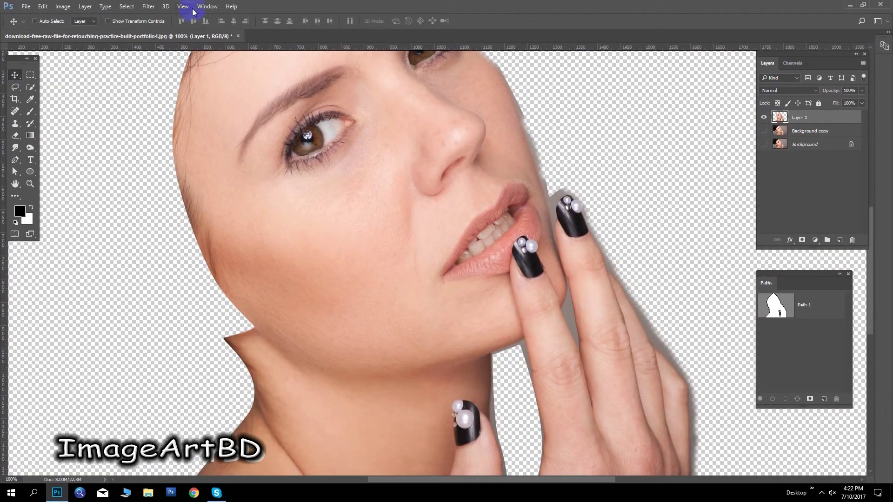
left_click(148, 6)
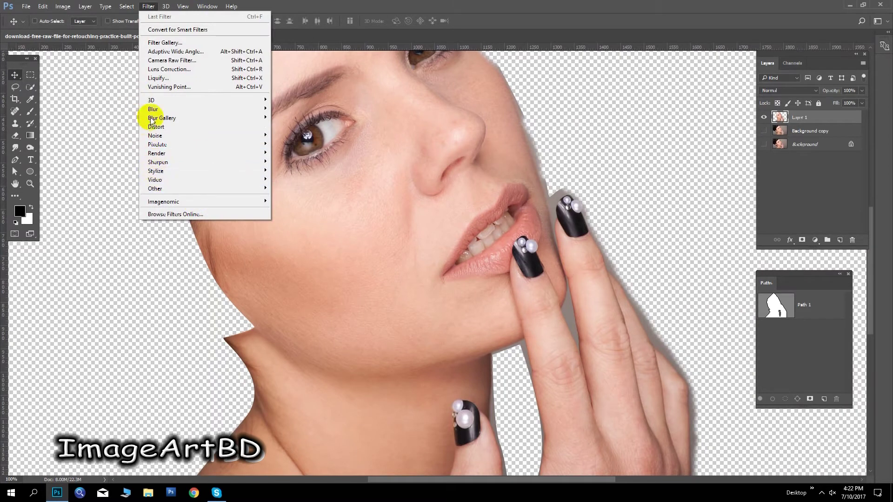
mouse_move(152, 109)
left_click(108, 188)
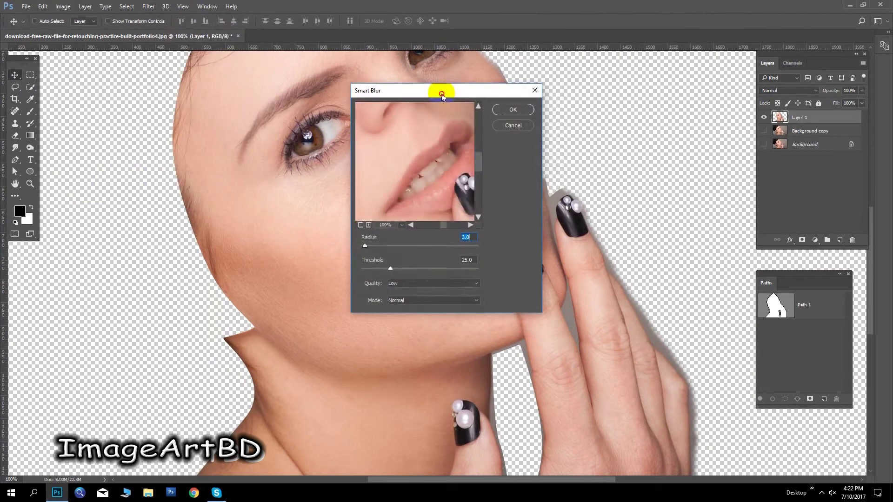
left_click_drag(442, 87, 537, 67)
left_click(607, 107)
left_click(138, 8)
left_click(408, 374)
left_click(781, 125, "ctrl")
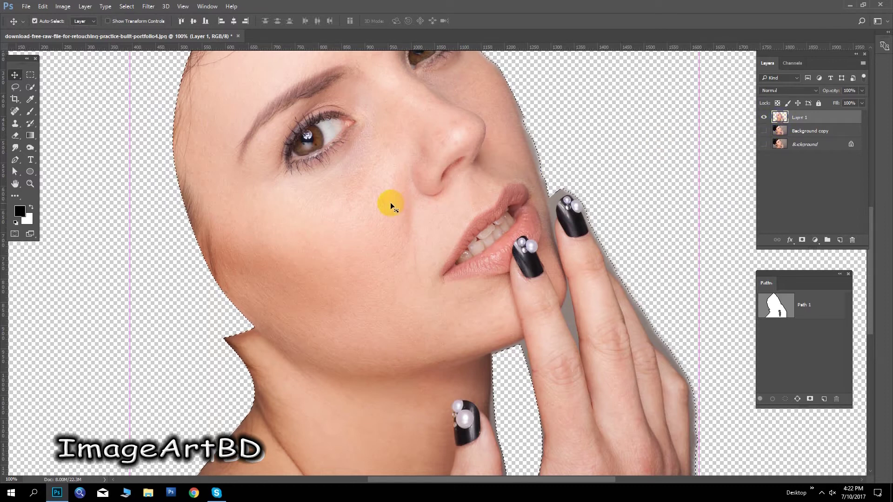
key("ctrl+d")
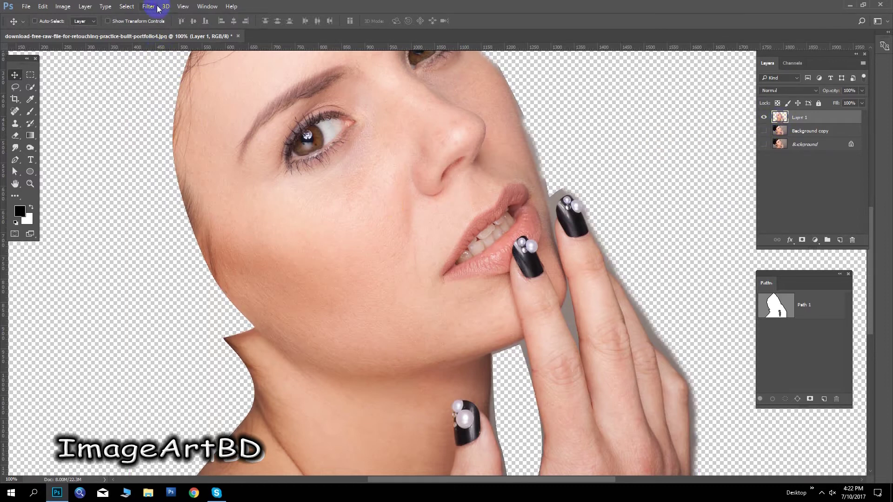
Step: Try Radial Blur at amount 43, then cancel without applying it
left_click(157, 7)
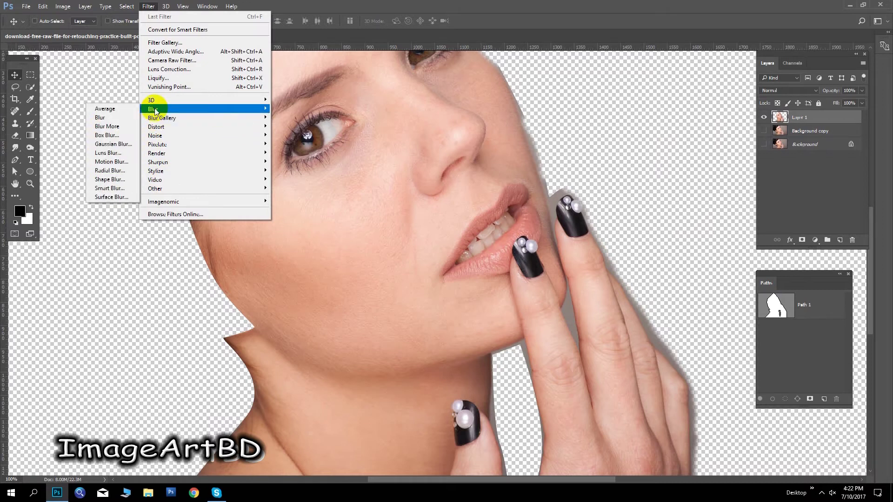
left_click(108, 173)
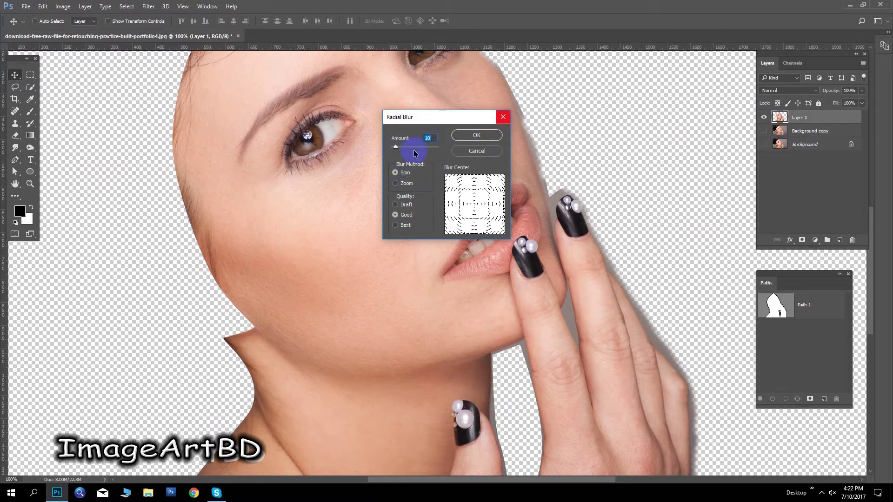
left_click_drag(396, 147, 410, 147)
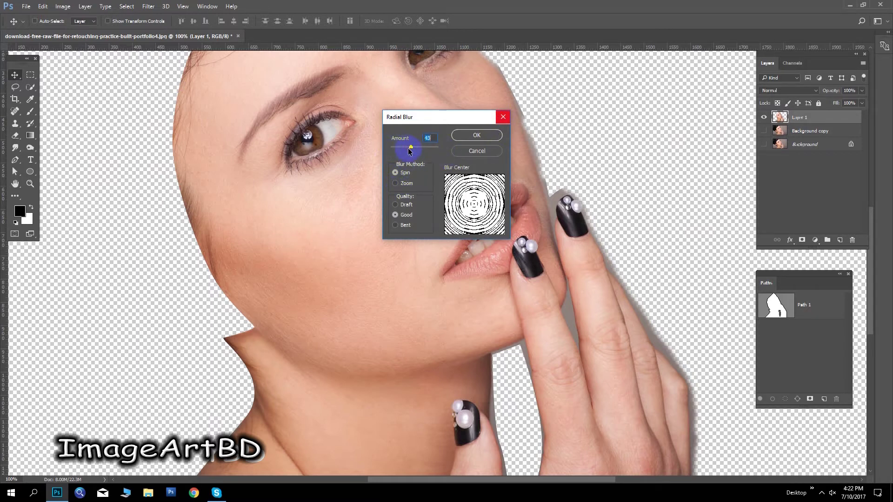
left_click(464, 148)
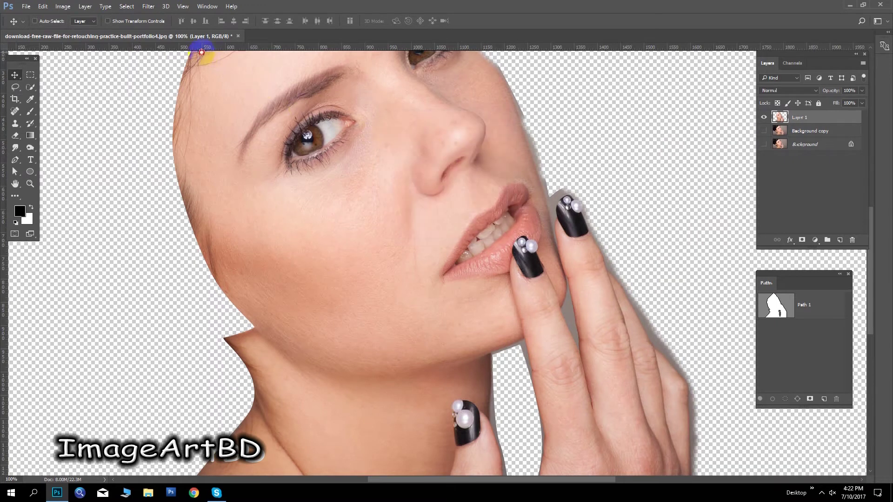
Step: Shift the portrait lower in the view and reopen the Blur filter list
left_click(147, 6)
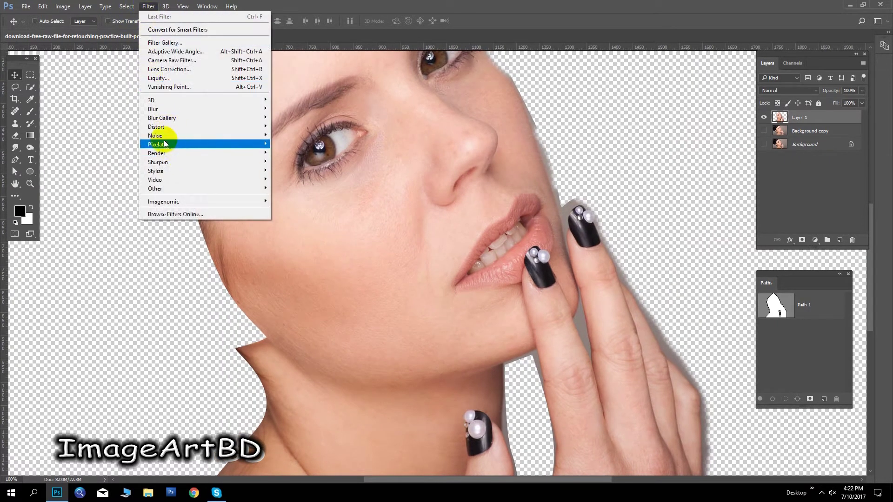
left_click(313, 151)
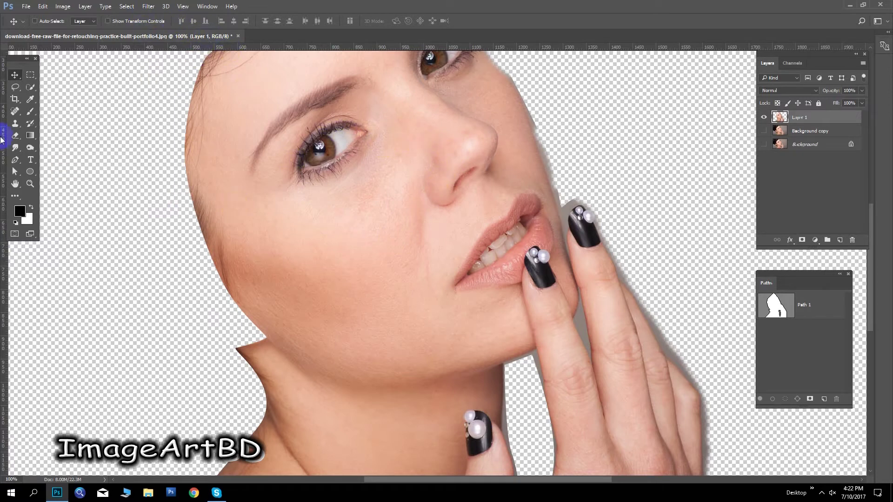
left_click_drag(255, 119, 213, 157)
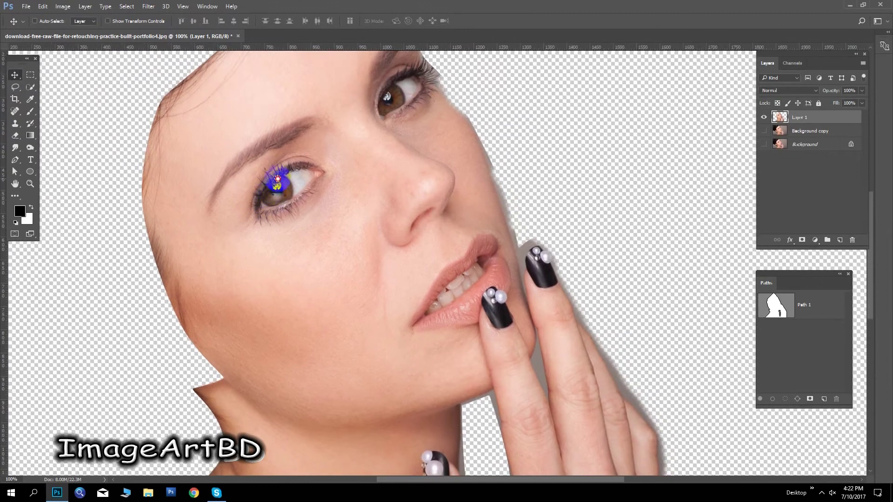
left_click_drag(399, 249, 395, 293)
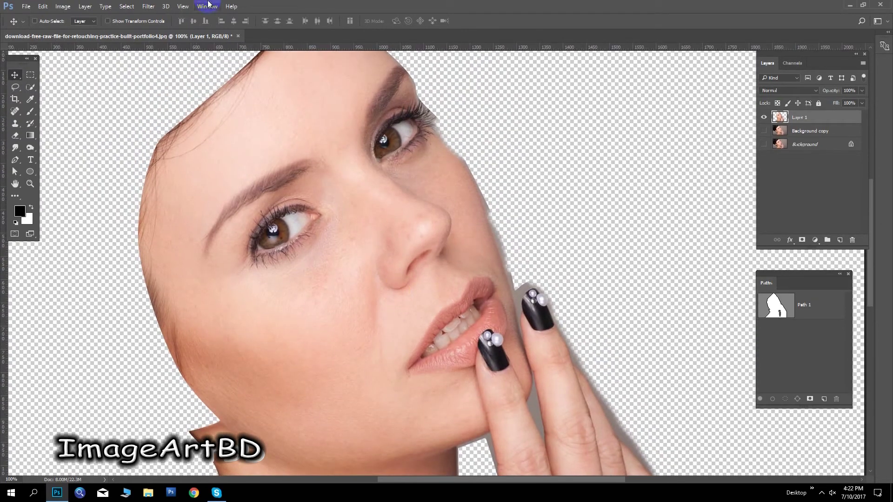
left_click(157, 7)
mouse_move(152, 109)
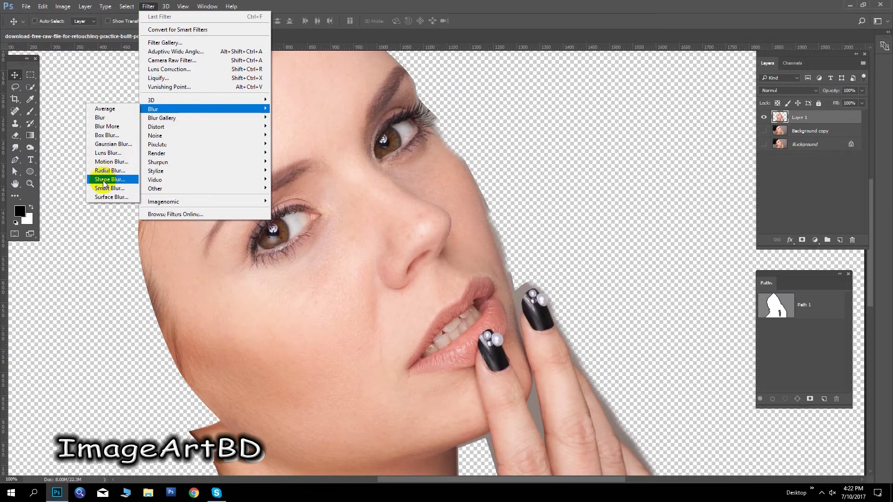
left_click(110, 179)
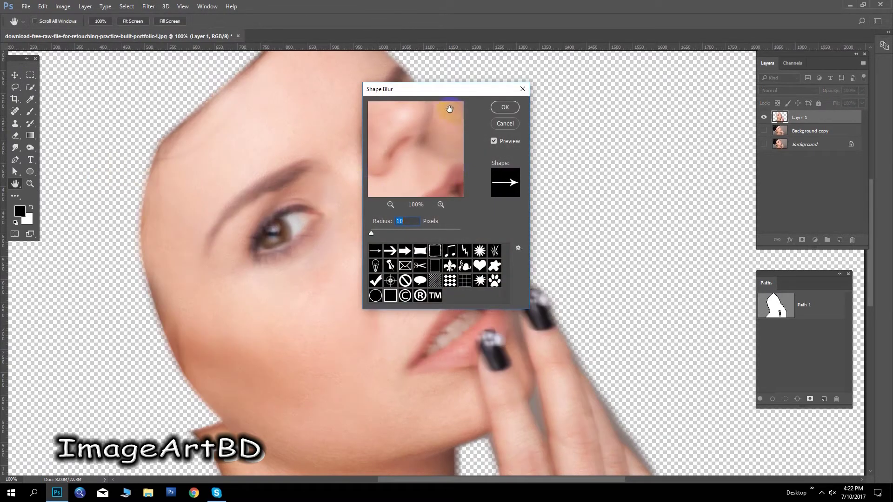
left_click_drag(441, 88, 535, 75)
left_click_drag(465, 220, 515, 223)
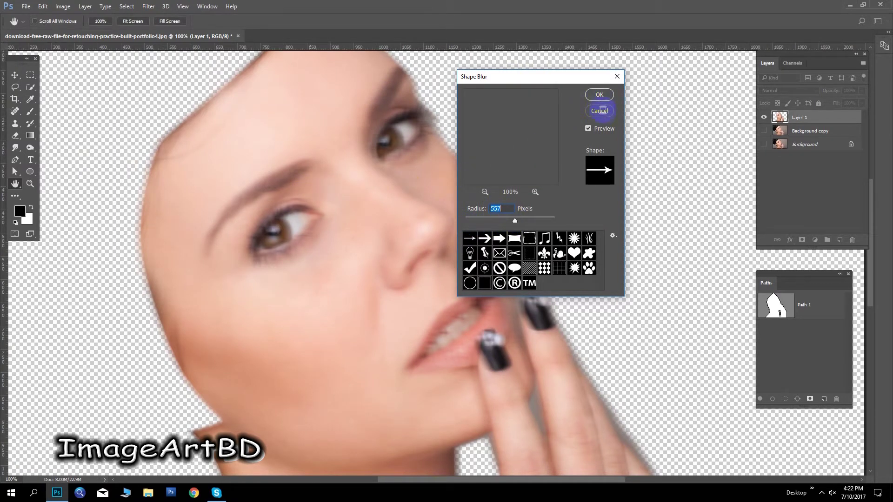
left_click(602, 115)
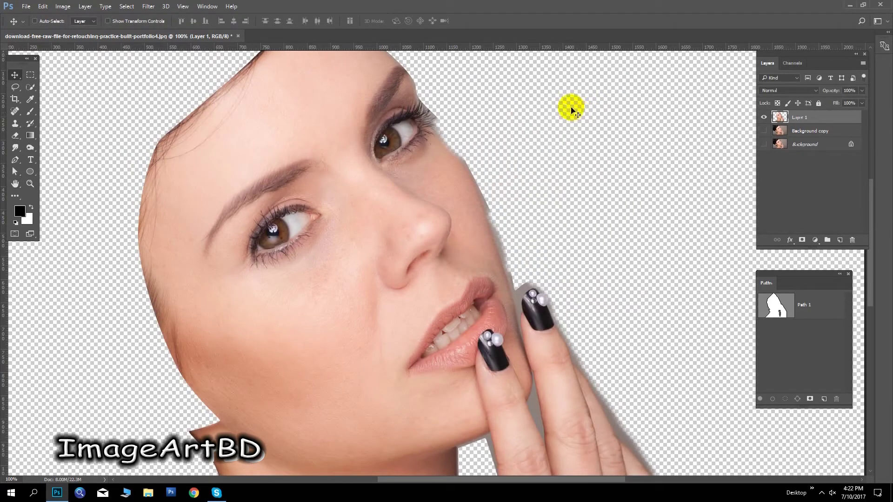
key("ctrl")
Step: Apply Surface Blur (radius 12, threshold 15) to smooth the skin on Layer 1
left_click(148, 7)
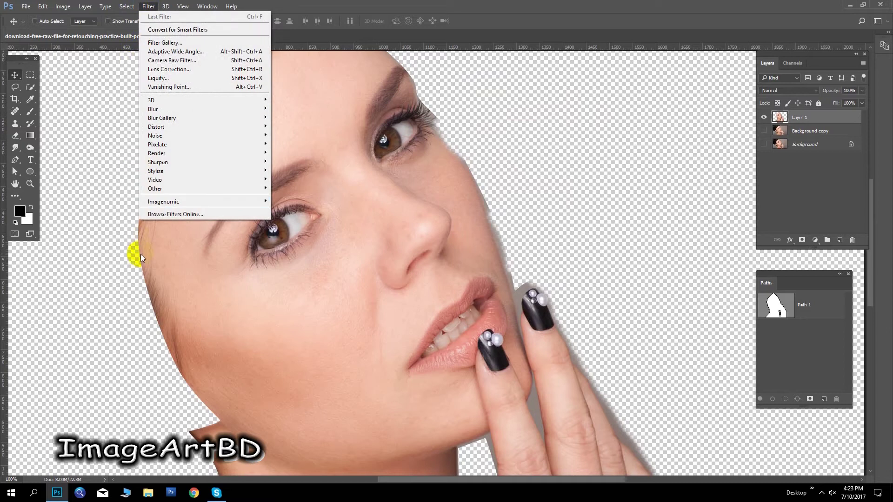
mouse_move(153, 109)
left_click(135, 196)
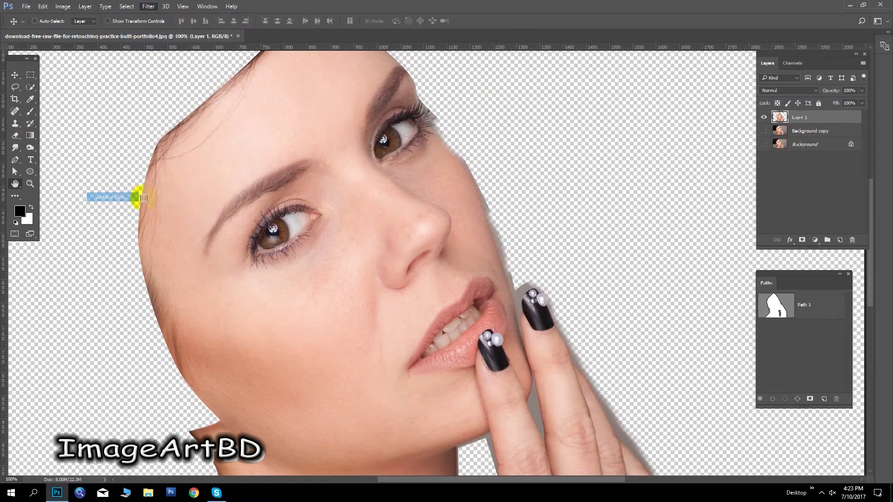
left_click_drag(445, 108, 537, 65)
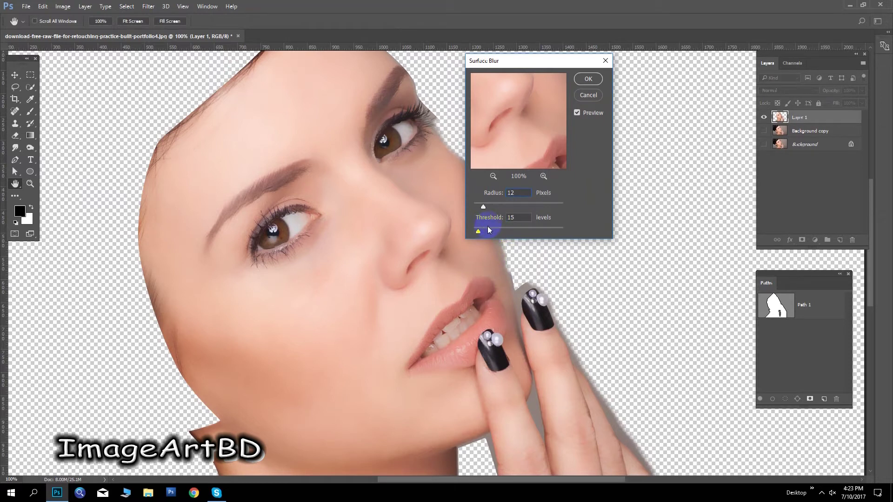
left_click(586, 86)
Step: Make the Background copy layer visible again behind the cut-out
key("v")
left_click(764, 131)
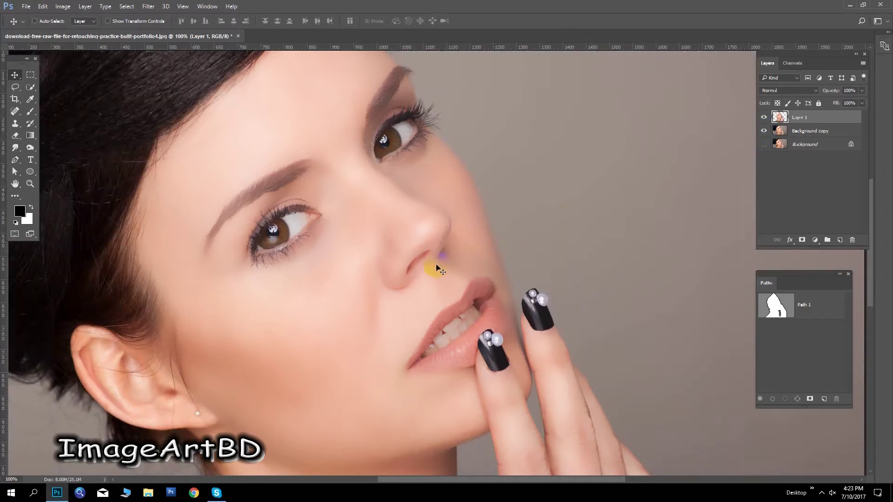
left_click_drag(437, 267, 578, 246)
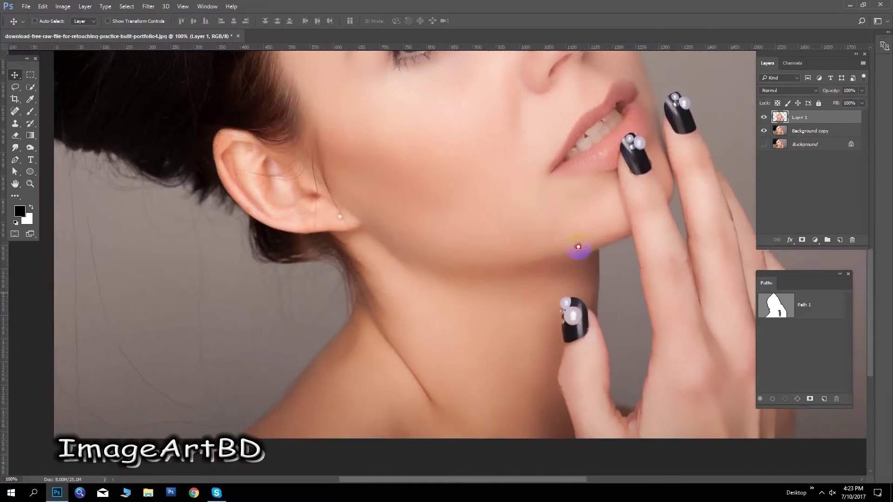
left_click_drag(522, 209, 538, 273)
left_click_drag(516, 186, 529, 244)
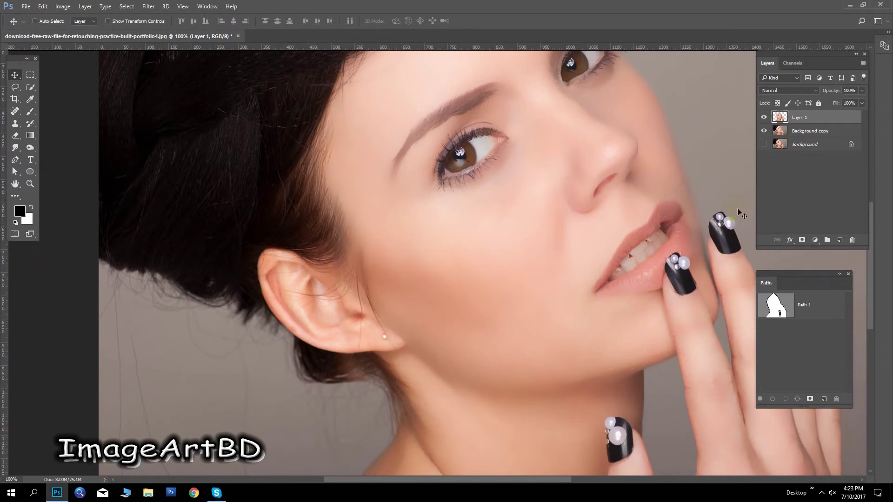
Step: Add a white mask to Layer 1 and paint out smoothing on the iris and upper lashes
left_click(802, 239)
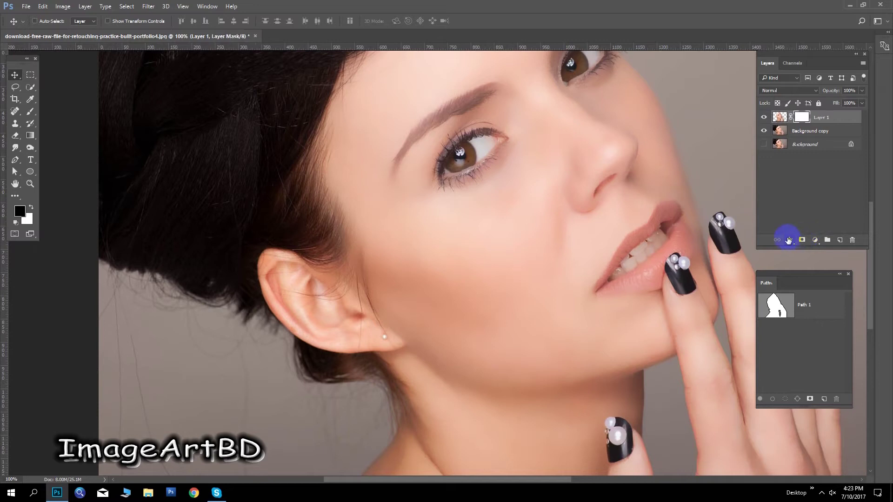
scroll(507, 212, "up", 2)
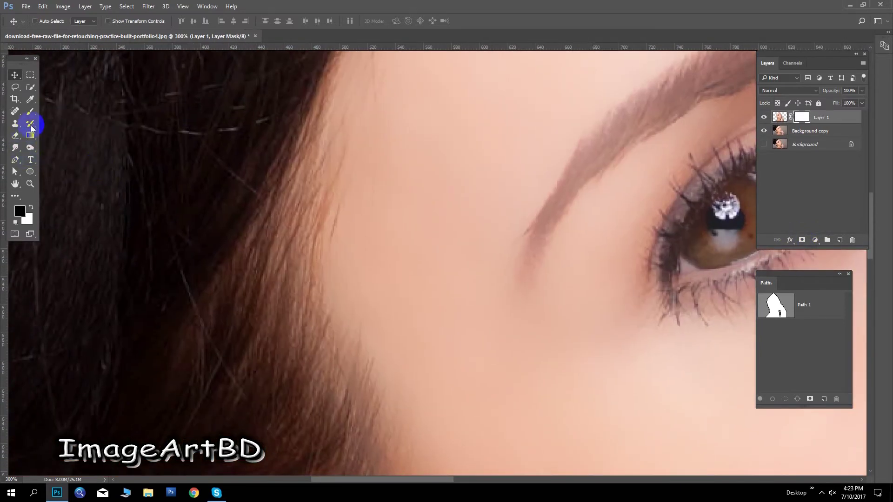
left_click(29, 111)
left_click_drag(486, 187, 248, 238)
left_click(504, 261)
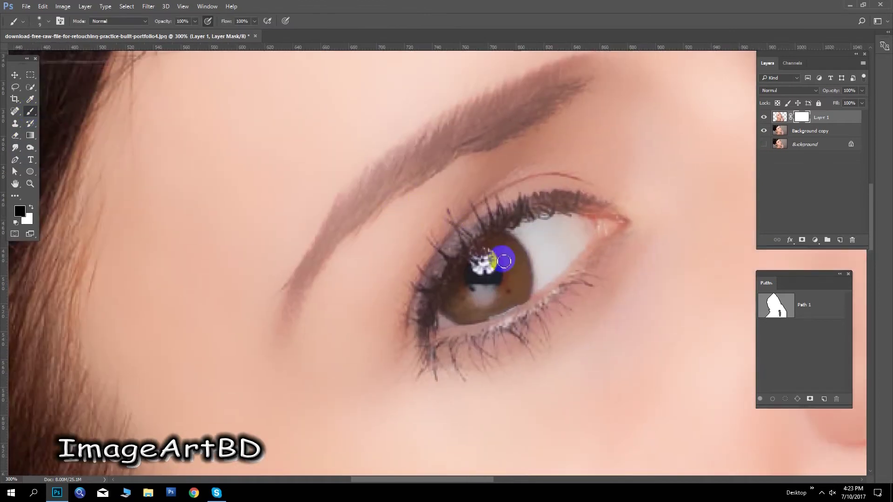
key("bracketright")
key("bracketright")
left_click(475, 211)
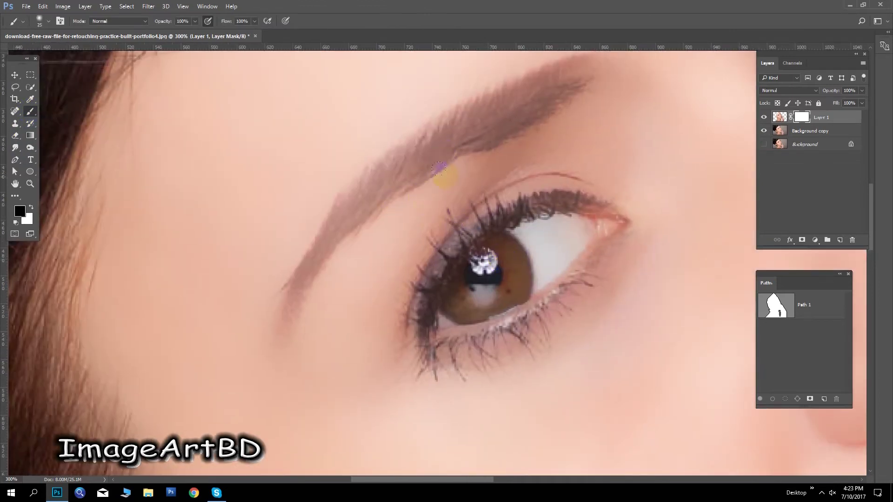
Step: Paint the mask over the eyebrow, upper lashes and eye white, enlarging the brush to 20
left_click_drag(471, 179, 412, 219)
left_click(459, 149)
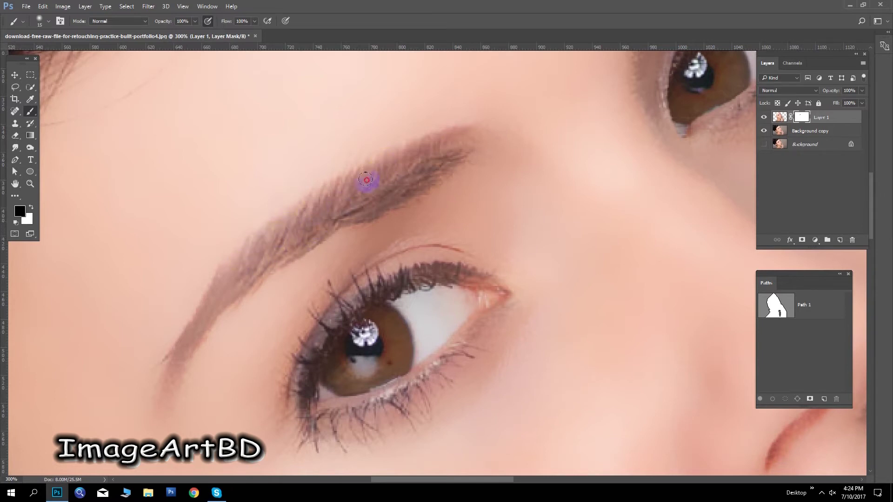
left_click_drag(405, 160, 497, 104)
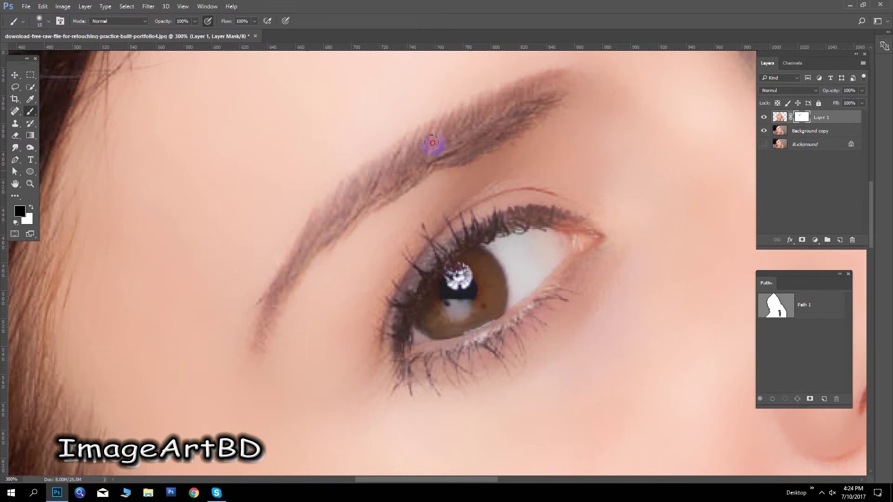
mouse_move(351, 191)
left_mouse_down()
mouse_move(355, 172)
mouse_move(298, 235)
left_mouse_up()
left_click_drag(471, 133, 366, 208)
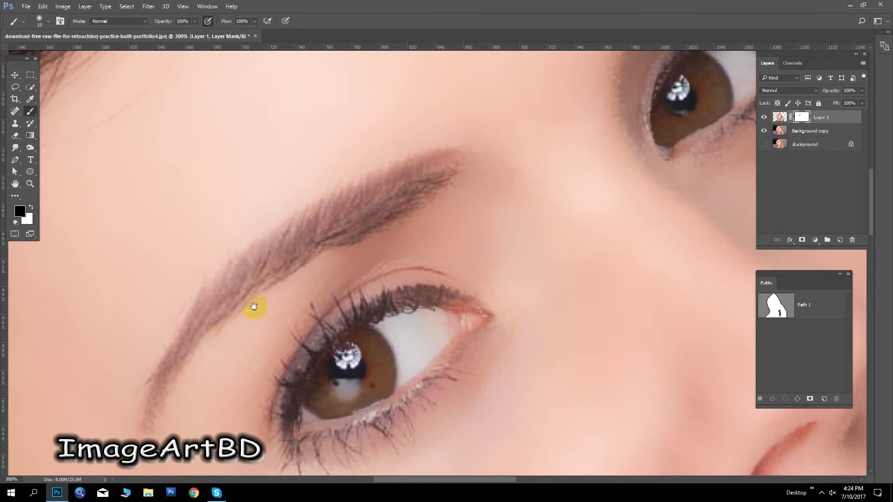
left_click_drag(253, 306, 353, 188)
left_click_drag(477, 176, 526, 179)
key("bracketright")
left_click(522, 223)
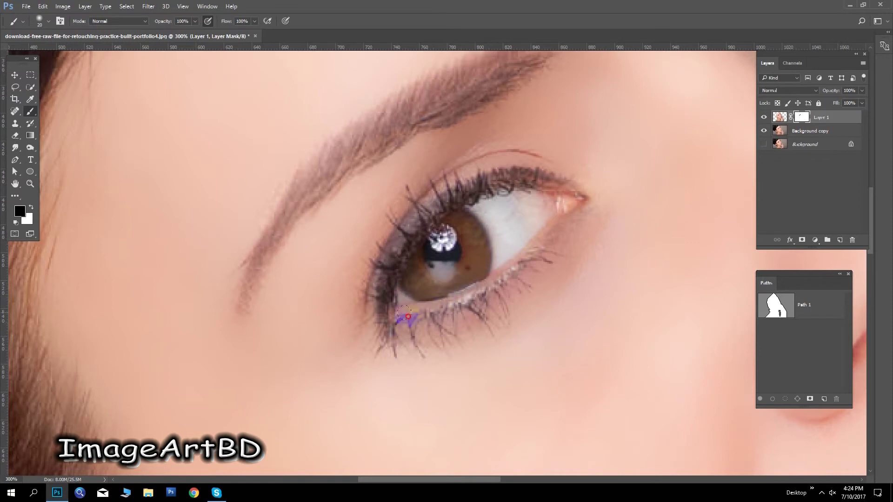
Step: With a 30 px brush, dab the mask around the eye white, corners and lash lines
key("bracketright")
key("bracketright")
key("bracketright")
left_click(486, 215)
left_click(539, 205)
left_click(478, 213)
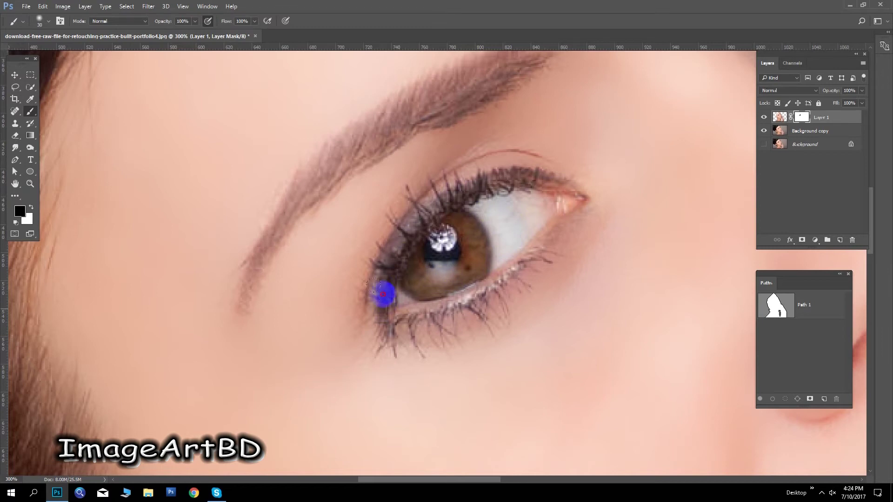
left_click(553, 204)
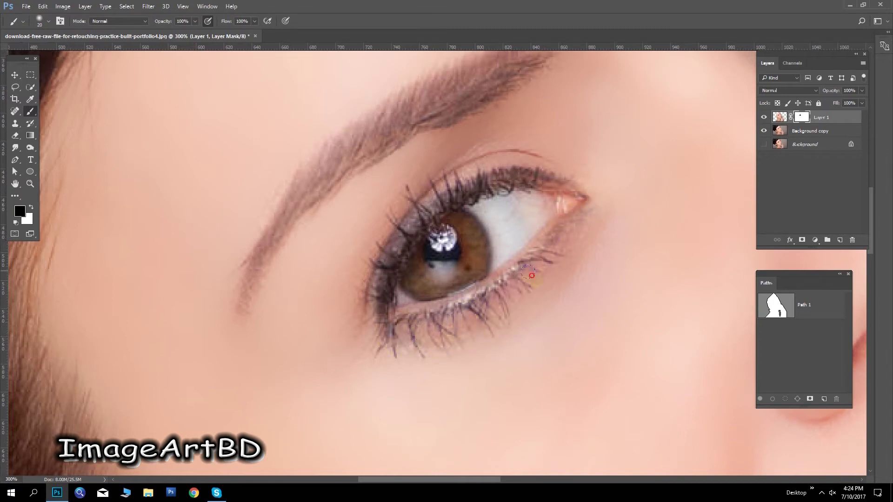
left_click(380, 340)
left_click(425, 193)
left_click(379, 319)
left_click(415, 215)
left_click(370, 308)
Step: Restore lash and iris detail, cleaning up the iris edge on the mask
left_click(526, 173)
left_click(588, 209)
left_click(465, 194)
left_click(458, 240)
left_click(383, 295)
left_click(403, 278)
left_click(460, 208)
left_click(408, 285)
left_click(527, 183)
Step: Restore the other eye's eyebrow, upper lashes and lower lid detail on the mask
left_click_drag(404, 142, 301, 340)
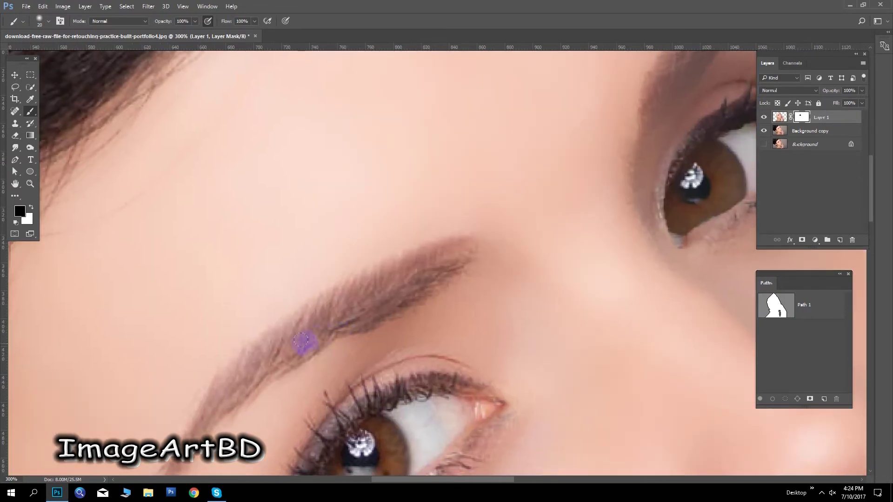
mouse_move(451, 261)
left_mouse_down()
mouse_move(265, 359)
mouse_move(288, 361)
left_mouse_up()
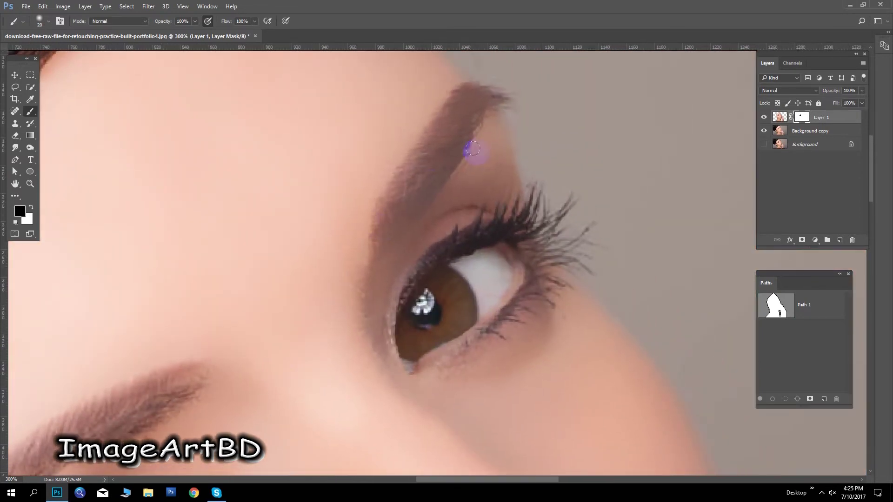
left_click_drag(507, 97, 403, 168)
mouse_move(504, 74)
left_mouse_down()
mouse_move(389, 231)
mouse_move(359, 302)
left_mouse_up()
left_click(438, 151)
left_click_drag(416, 292, 525, 218)
left_click_drag(439, 245, 540, 214)
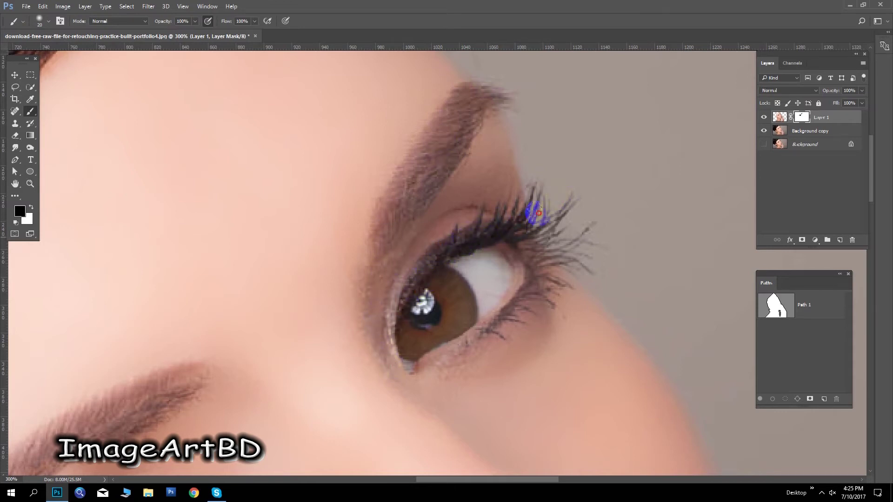
left_click_drag(541, 254, 430, 362)
mouse_move(573, 267)
left_mouse_down()
mouse_move(451, 323)
mouse_move(419, 303)
mouse_move(393, 339)
mouse_move(403, 369)
mouse_move(428, 299)
left_mouse_up()
Step: Finish the lower lid, then mask the lower lip and teeth to restore texture
left_click_drag(660, 243, 466, 144)
mouse_move(577, 374)
left_mouse_down()
mouse_move(365, 263)
mouse_move(240, 184)
left_mouse_up()
left_click_drag(458, 295, 481, 259)
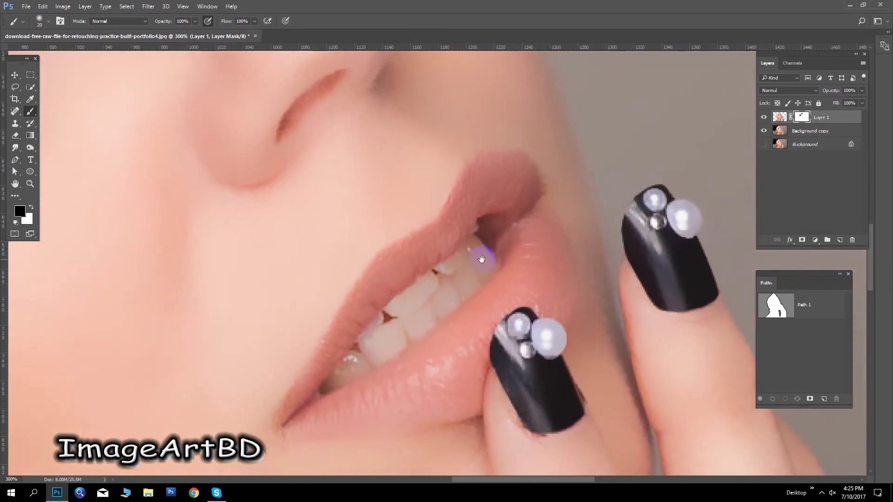
left_click_drag(312, 406, 372, 399)
left_click(426, 284)
left_click(479, 243)
left_click(484, 243)
left_click(318, 357)
Step: Restore texture on the lip corner, upper lip and lip edges, then zoom out
left_click_drag(288, 410, 297, 392)
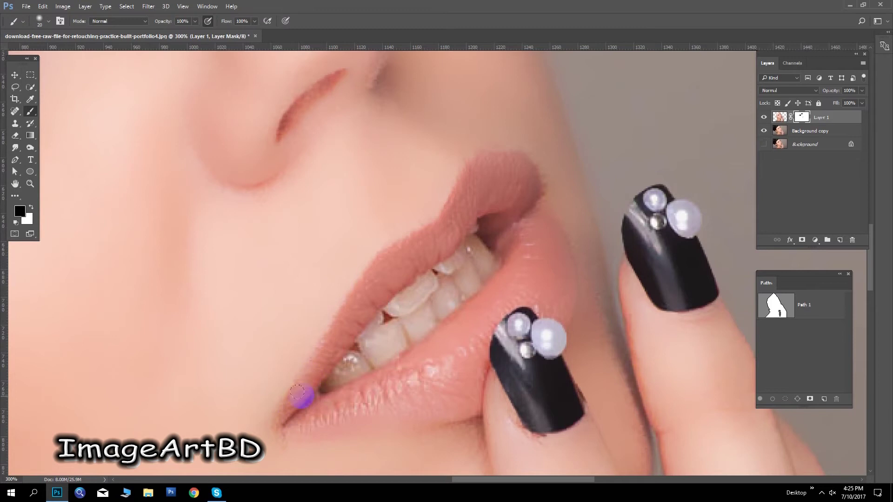
mouse_move(411, 263)
left_mouse_down()
mouse_move(491, 179)
mouse_move(522, 180)
mouse_move(538, 194)
mouse_move(514, 174)
mouse_move(548, 231)
mouse_move(535, 199)
mouse_move(523, 259)
left_mouse_up()
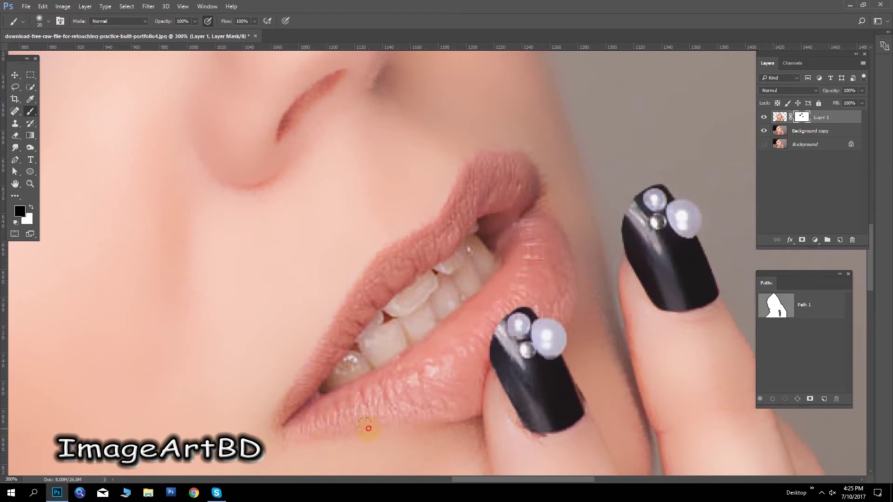
mouse_move(292, 405)
left_mouse_down()
mouse_move(353, 316)
mouse_move(471, 223)
left_mouse_up()
mouse_move(482, 174)
left_mouse_down()
mouse_move(534, 189)
mouse_move(504, 239)
mouse_move(338, 390)
left_mouse_up()
left_click_drag(372, 336, 442, 286)
scroll(442, 292, "down", 2)
Step: Set Layer 1's opacity to 78% in the Layers panel
scroll(442, 292, "down", 2)
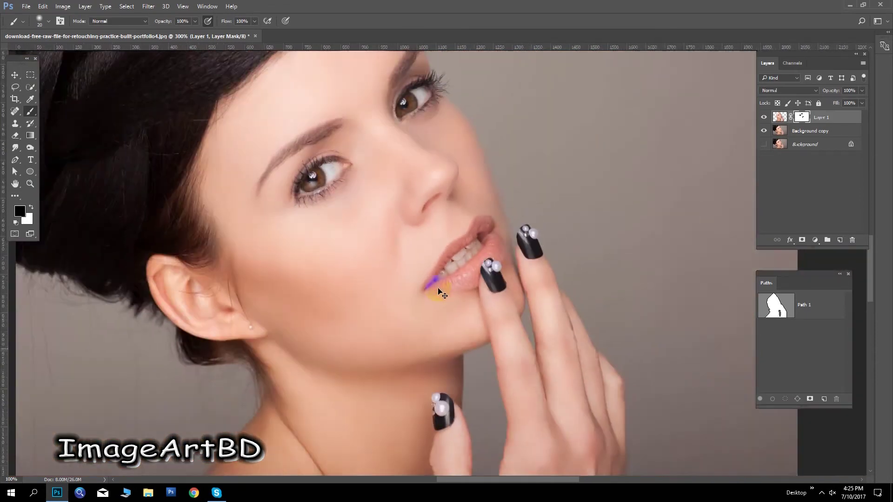
scroll(442, 292, "down", 1)
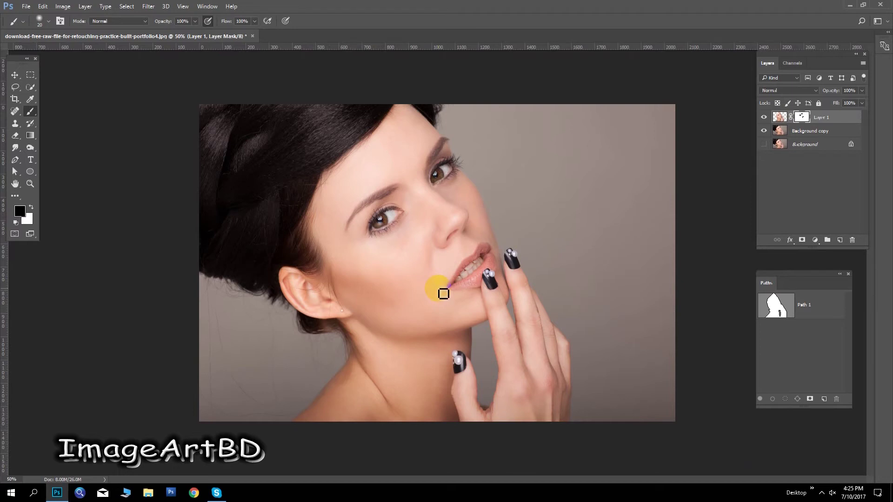
left_click(861, 90)
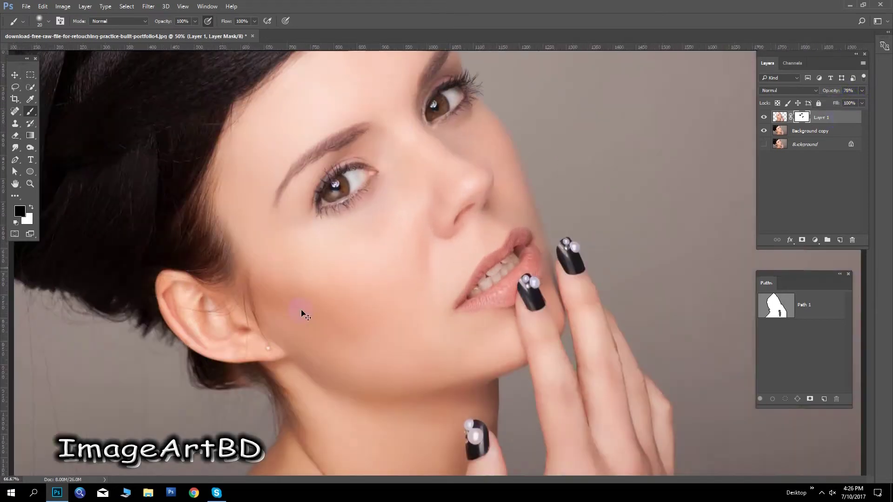
scroll(461, 314, "up", 4)
left_click_drag(461, 315, 594, 333)
Step: Mask the stray hair strand by the ear and the hairline with a 35 px brush
mouse_move(369, 237)
left_mouse_down()
mouse_move(405, 261)
mouse_move(391, 221)
left_mouse_up()
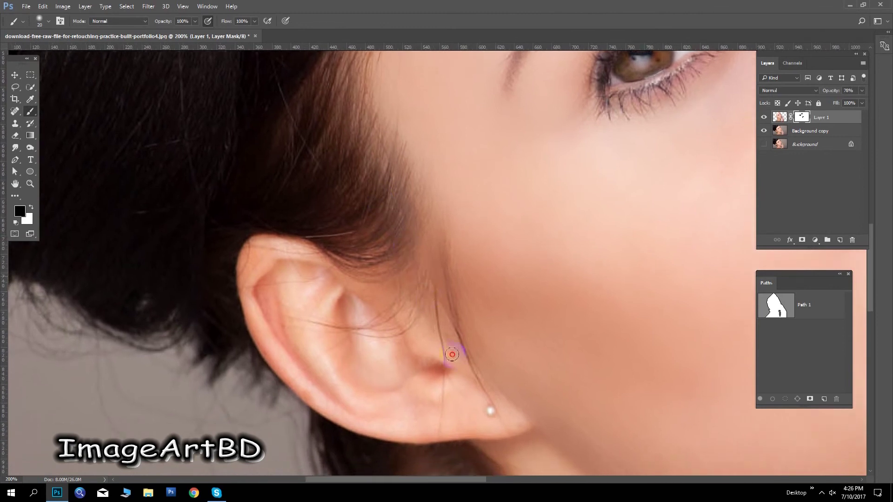
left_click_drag(445, 300, 468, 347)
key("bracketright")
key("bracketright")
key("bracketright")
left_click_drag(396, 241, 395, 173)
left_click_drag(446, 321, 398, 360)
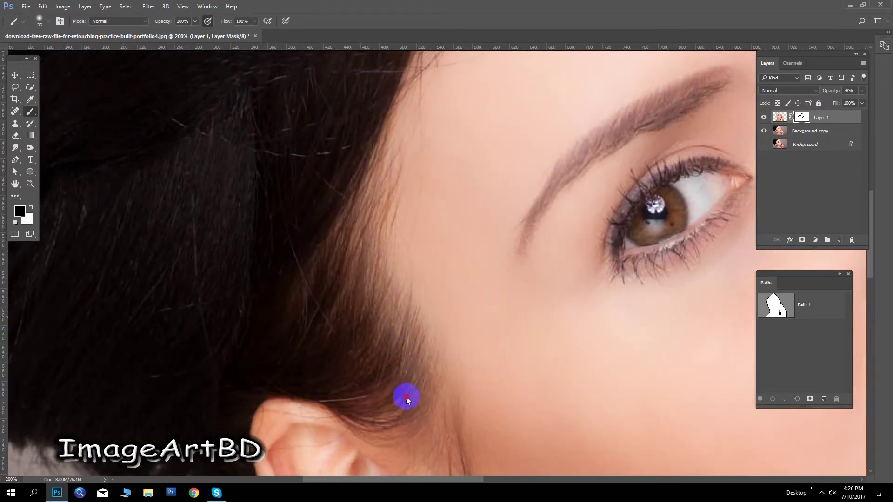
scroll(372, 354, "up", 3)
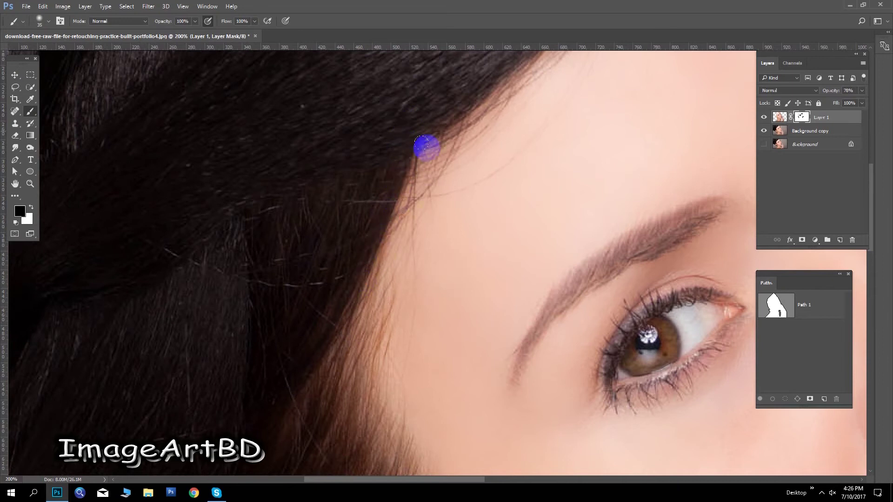
Step: Restore detail along the top of the forehead hairline on the mask
left_click_drag(459, 155, 333, 270)
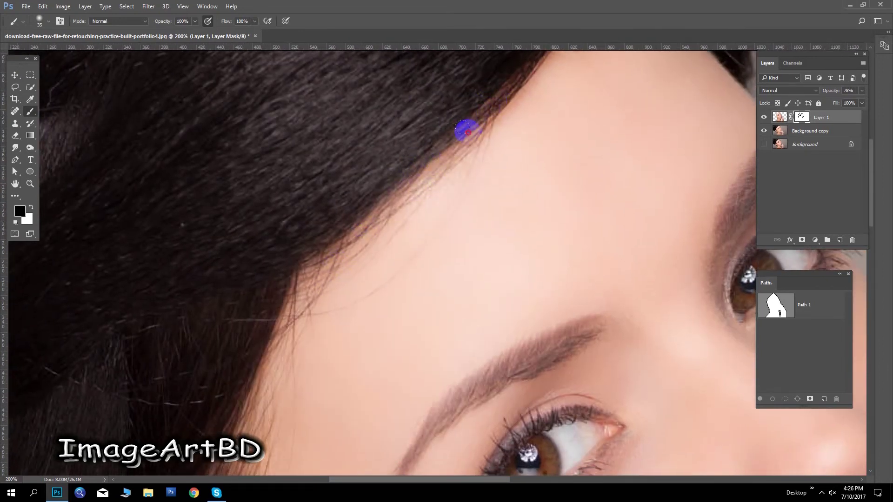
left_click_drag(396, 185, 266, 360)
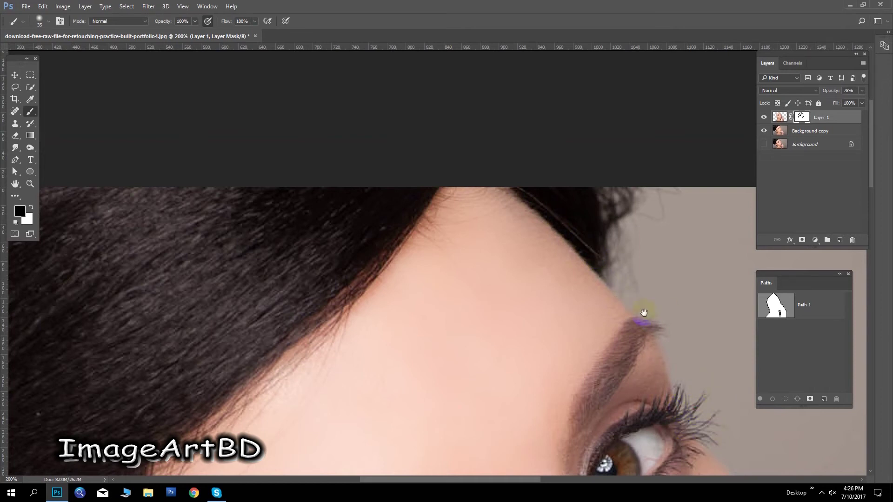
left_click_drag(644, 313, 632, 321)
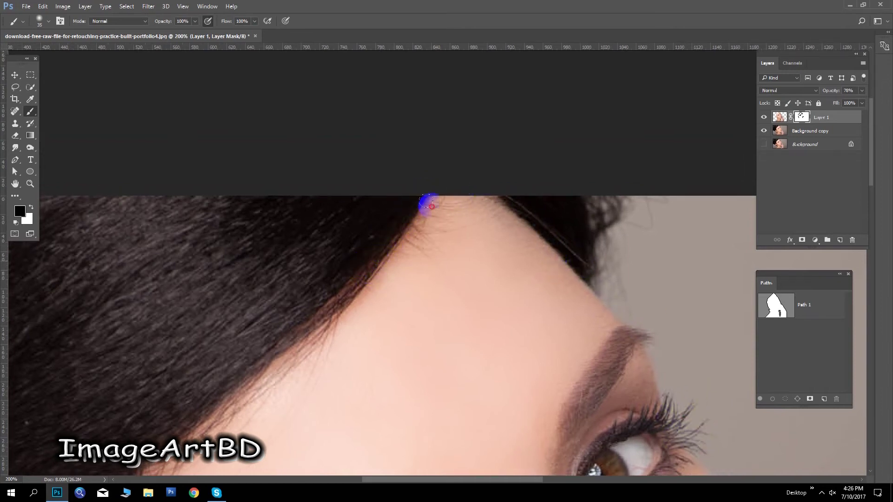
left_click_drag(347, 196, 478, 90)
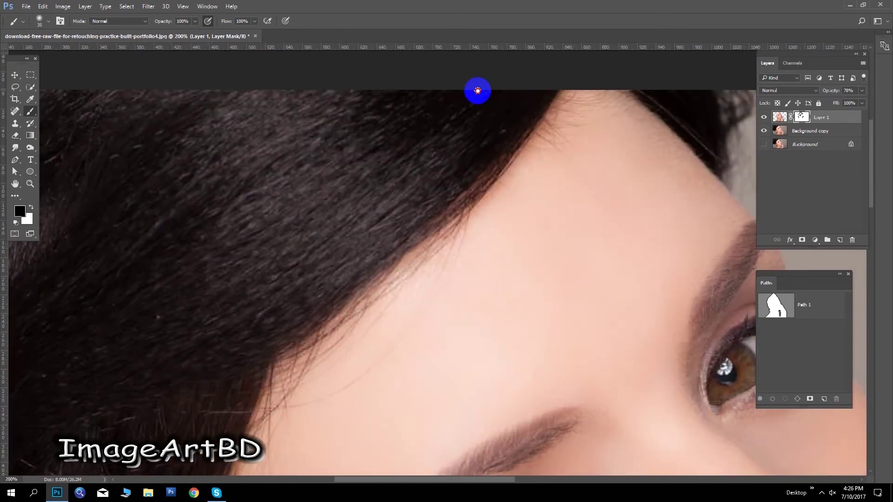
left_click_drag(448, 198, 387, 263)
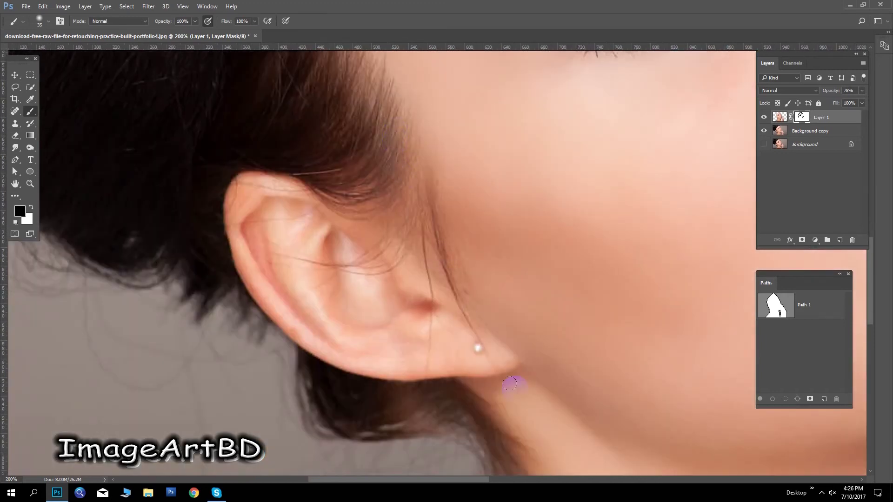
Step: Pan across the hair, ear, neck, hands and face to check the smoothing
left_click_drag(510, 384, 402, 110)
left_click_drag(349, 363, 424, 240)
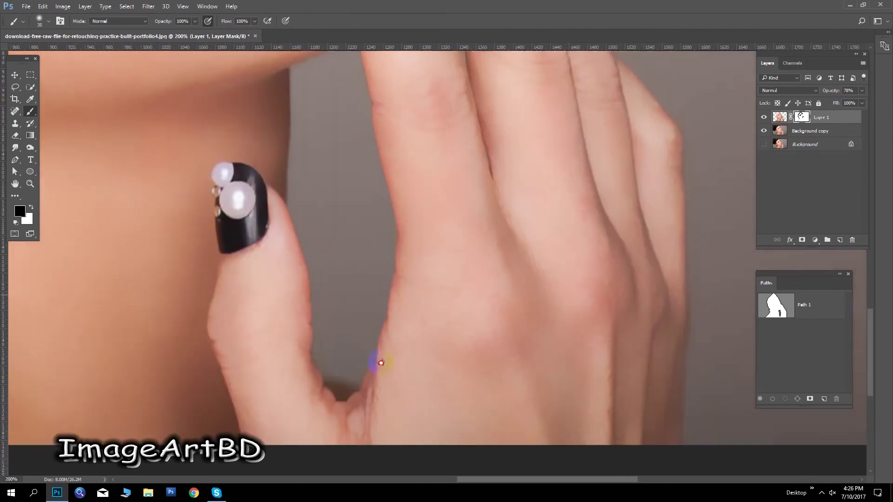
mouse_move(435, 156)
left_mouse_down()
mouse_move(383, 343)
mouse_move(497, 409)
left_mouse_up()
left_click_drag(373, 189, 453, 339)
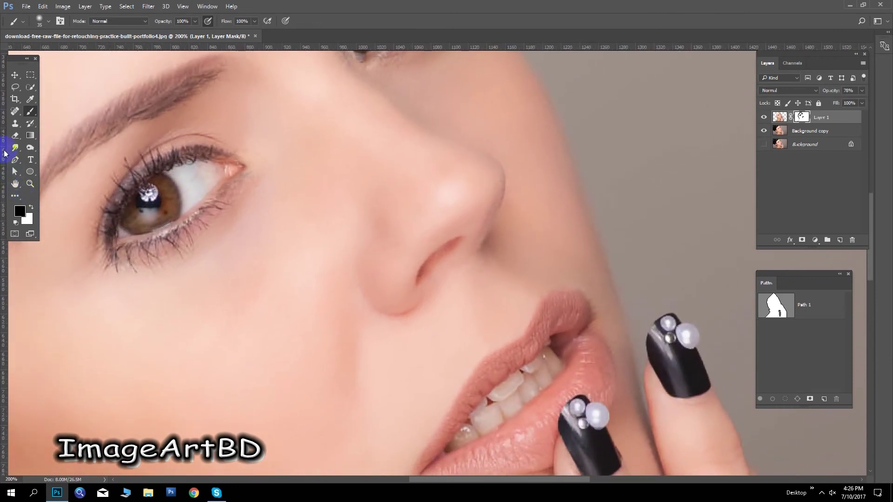
Step: Select the Blur tool with 16% strength
left_click(17, 151)
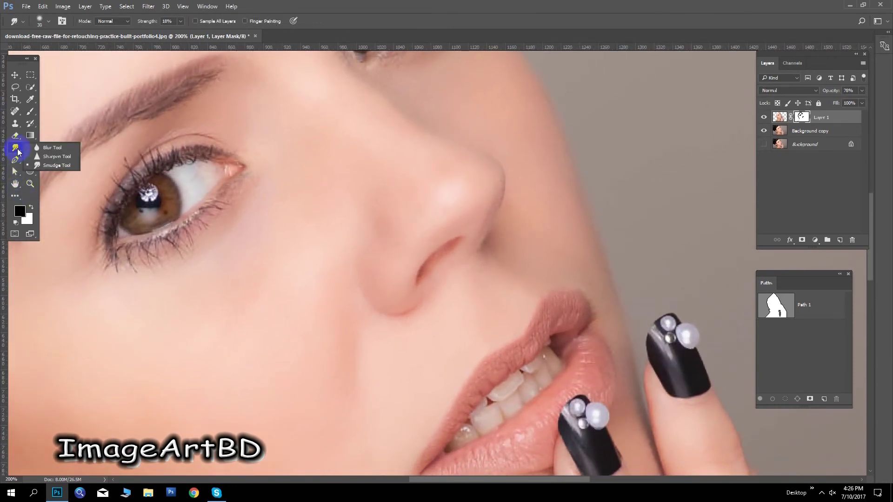
left_click(42, 149)
left_click(190, 21)
left_click(360, 233)
Step: Soften the nostril crease, stamp visible layers into new Layer 2, and zoom in
left_click_drag(375, 251, 464, 246)
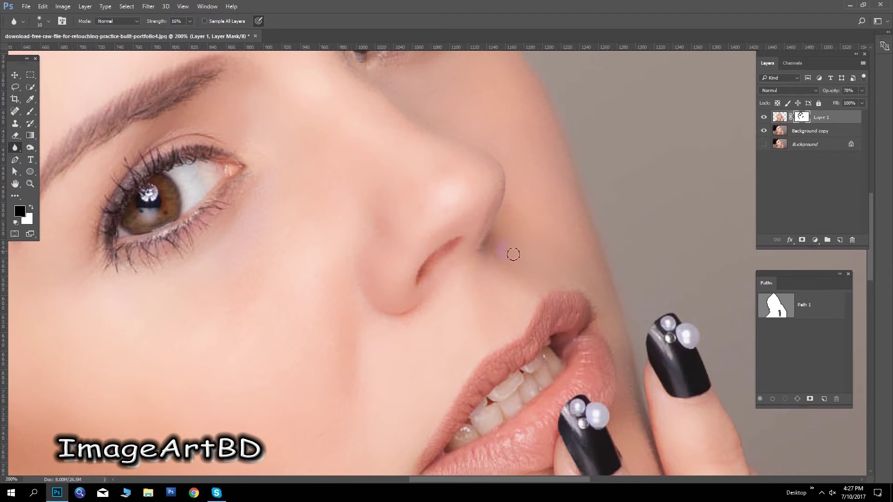
key("ctrl+alt+shift+e")
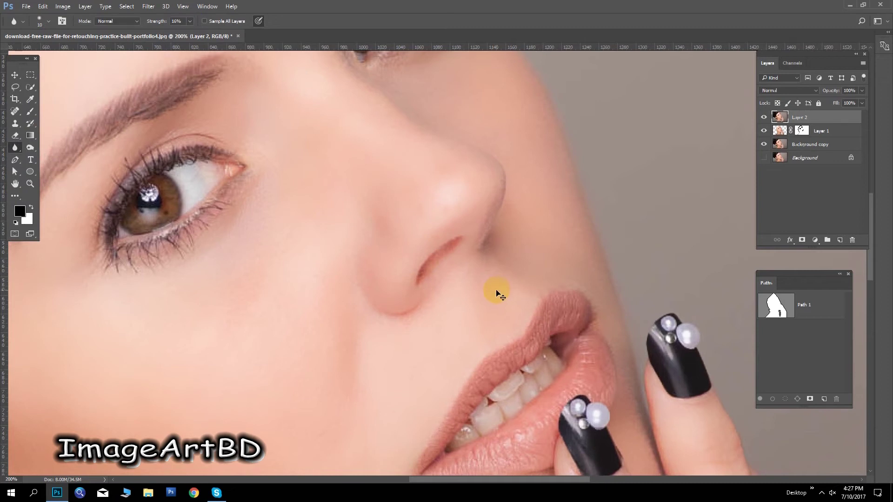
key("ctrl+plus")
Step: Enlarge the blur brush to 15 and soften the skin along the lower lash line
key("bracketright")
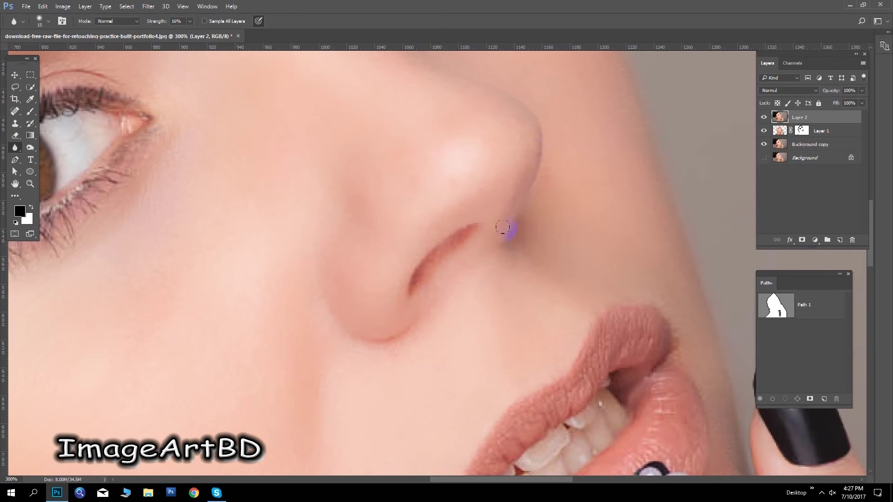
left_click_drag(502, 227, 488, 279)
left_click_drag(488, 209, 484, 289)
left_click_drag(484, 233, 474, 353)
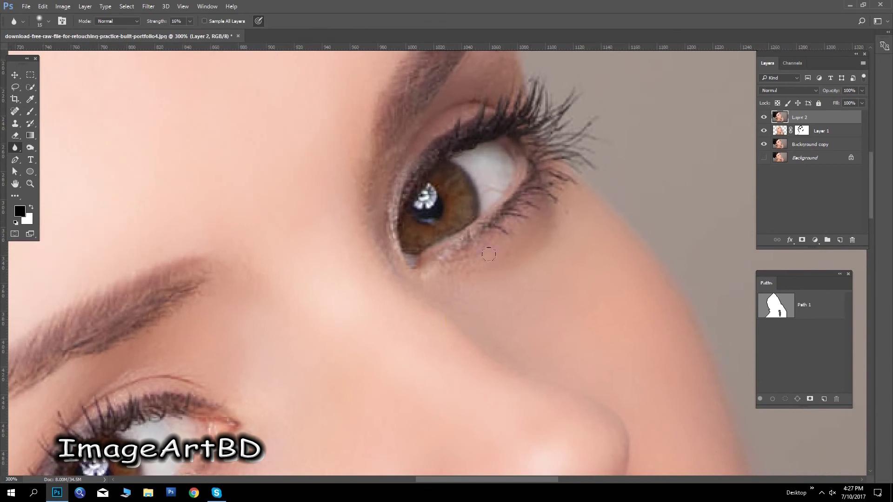
left_click_drag(507, 221, 539, 199)
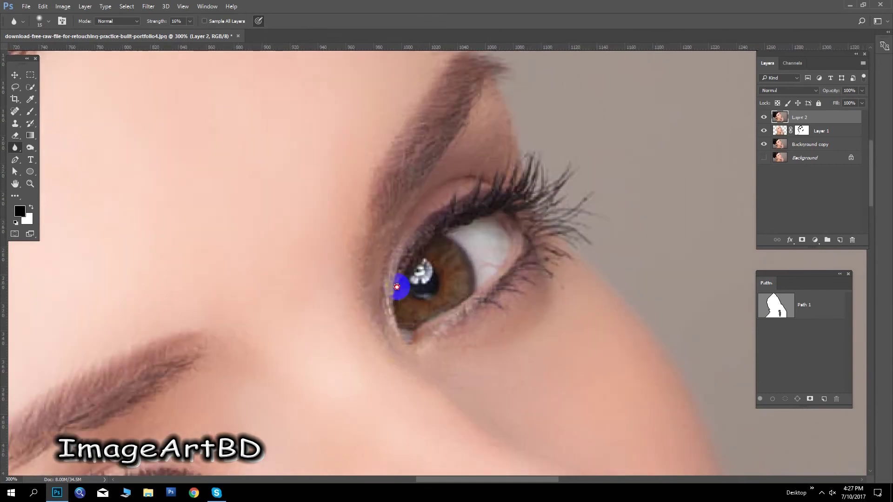
Step: Soften the neck crease and the shoulder edge
left_click_drag(399, 289, 516, 193)
mouse_move(400, 381)
left_mouse_down()
mouse_move(393, 236)
mouse_move(411, 186)
mouse_move(436, 345)
mouse_move(399, 250)
mouse_move(402, 227)
mouse_move(345, 176)
left_mouse_up()
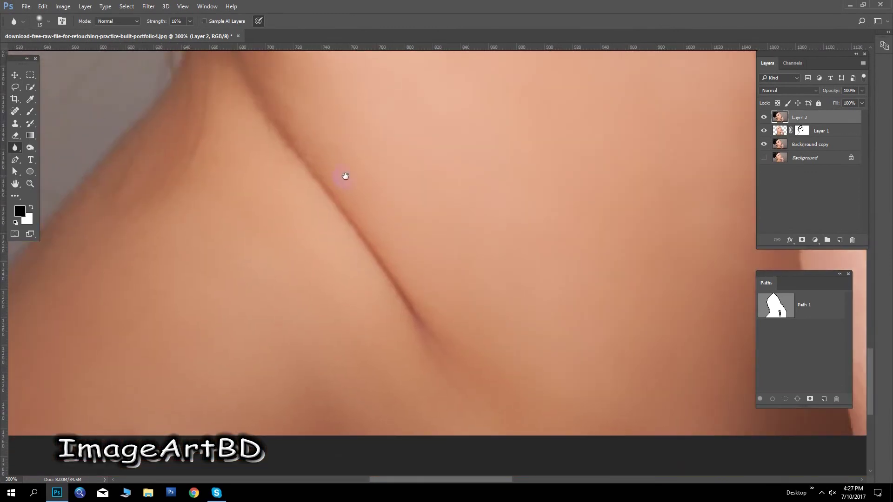
left_click_drag(255, 114, 289, 146)
mouse_move(365, 237)
left_mouse_down()
mouse_move(416, 317)
mouse_move(392, 295)
mouse_move(450, 233)
mouse_move(559, 285)
left_mouse_up()
mouse_move(111, 361)
left_mouse_down()
mouse_move(201, 323)
mouse_move(154, 371)
mouse_move(168, 368)
left_mouse_up()
Step: Soften the lower lip edge toward the mouth corner
mouse_move(337, 247)
left_mouse_down()
mouse_move(250, 399)
mouse_move(293, 365)
mouse_move(228, 206)
mouse_move(278, 277)
mouse_move(281, 255)
mouse_move(335, 408)
mouse_move(261, 409)
mouse_move(305, 442)
mouse_move(379, 425)
mouse_move(339, 343)
mouse_move(256, 301)
left_mouse_up()
mouse_move(145, 263)
left_mouse_down()
mouse_move(195, 263)
mouse_move(95, 350)
left_mouse_up()
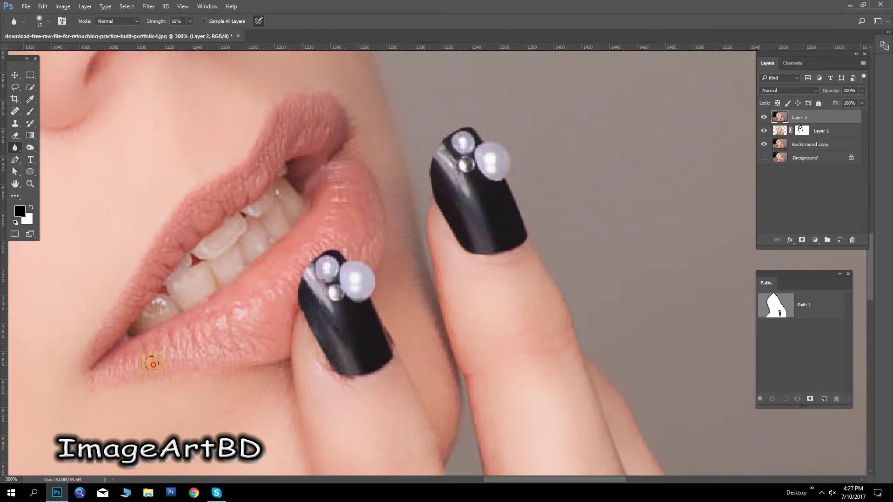
mouse_move(113, 395)
left_mouse_down()
mouse_move(277, 374)
mouse_move(265, 384)
left_mouse_up()
left_click_drag(232, 329, 344, 170)
Step: Zoom in and pan across the nose, eye and lips to inspect the softening
scroll(360, 223, "up", 3)
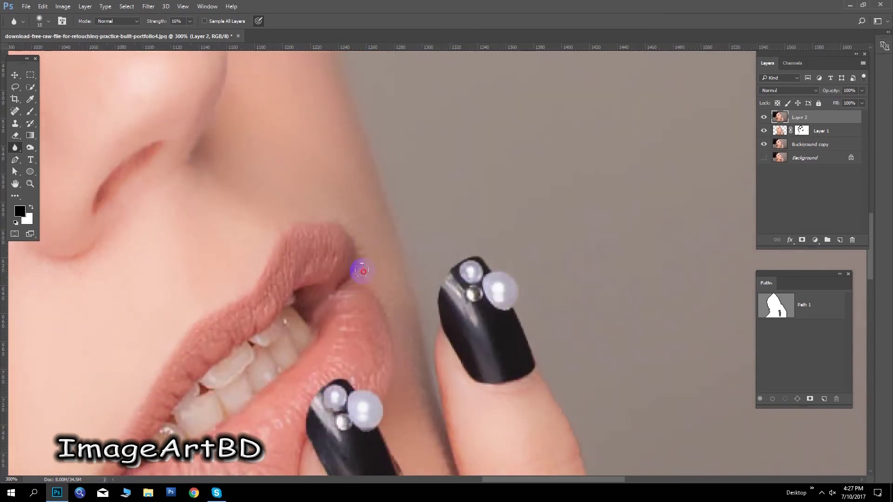
left_click_drag(351, 216, 439, 302)
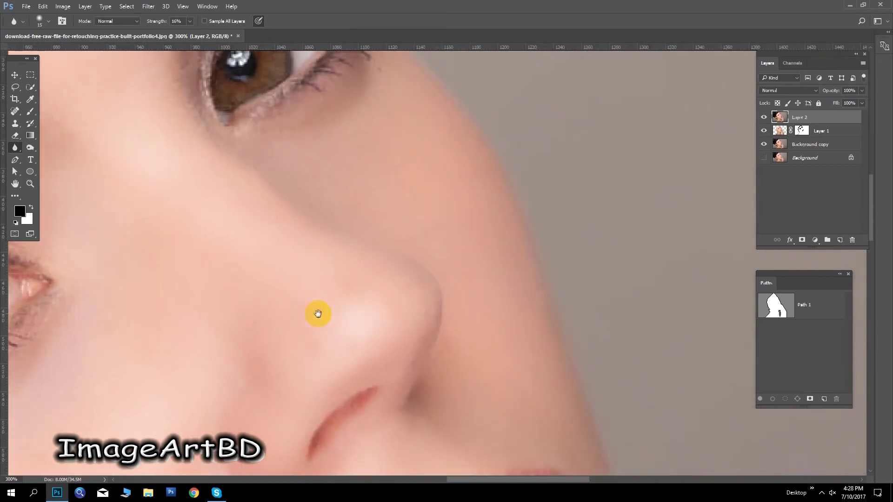
scroll(381, 386, "up", 3)
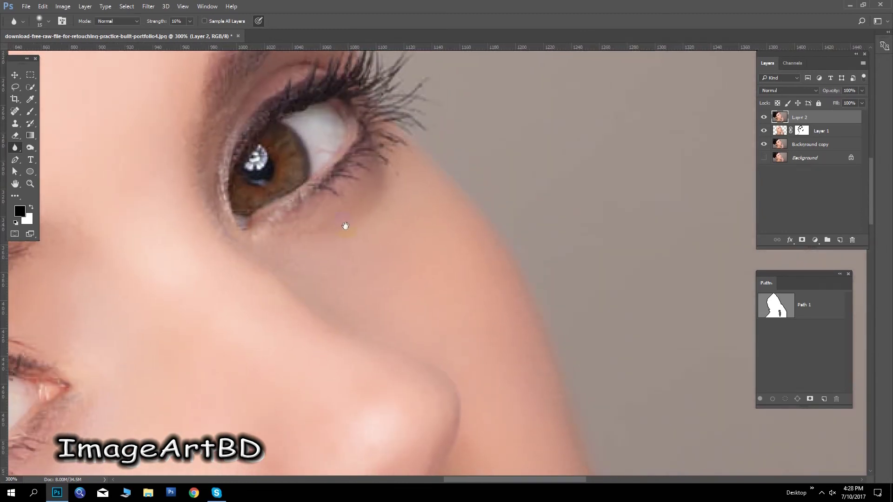
left_click_drag(345, 226, 414, 265)
scroll(465, 256, "left", 5)
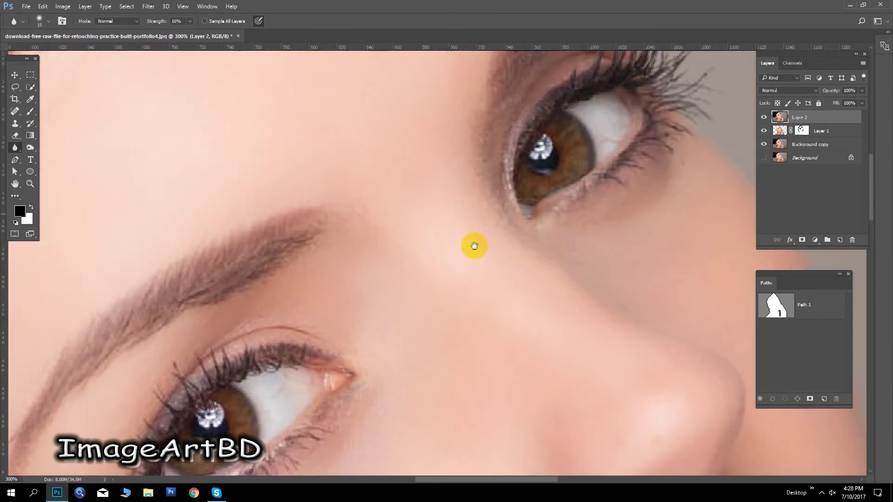
scroll(472, 245, "down", 2)
scroll(472, 245, "left", 3)
scroll(506, 315, "down", 1)
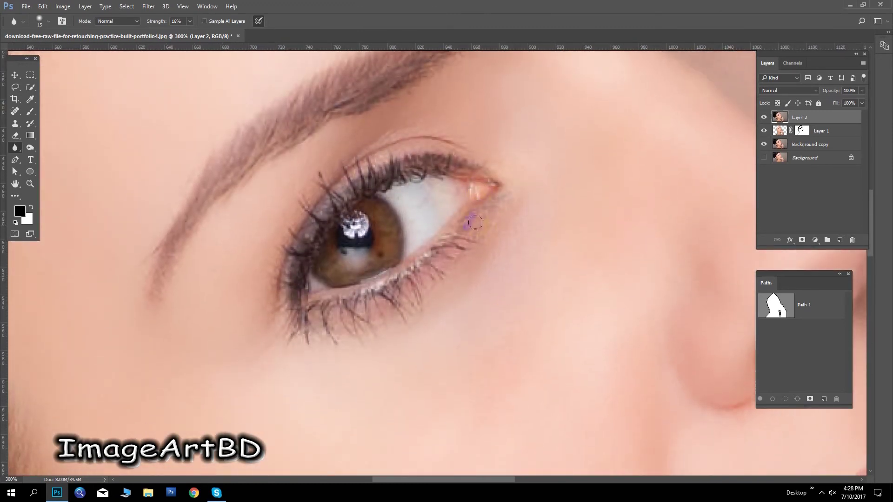
scroll(390, 343, "down", 10)
scroll(390, 343, "right", 10)
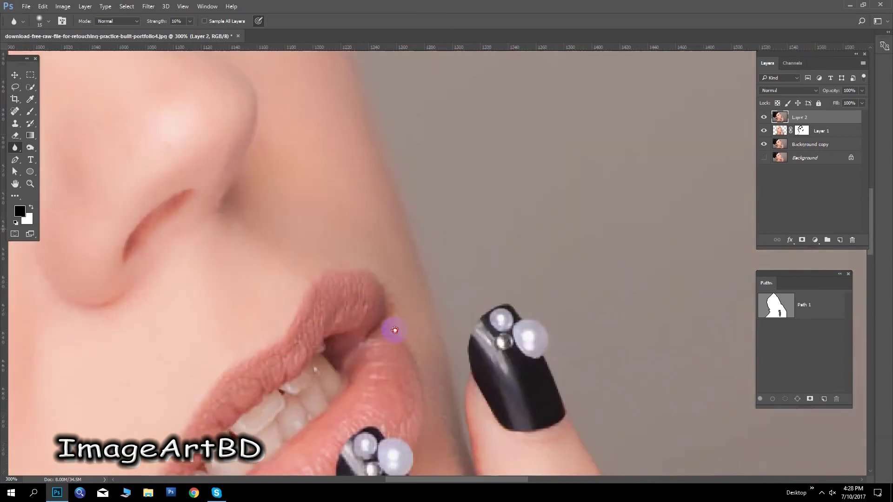
left_click_drag(399, 329, 370, 241)
scroll(370, 242, "down", 5)
scroll(372, 251, "right", 2)
scroll(367, 269, "up", 2)
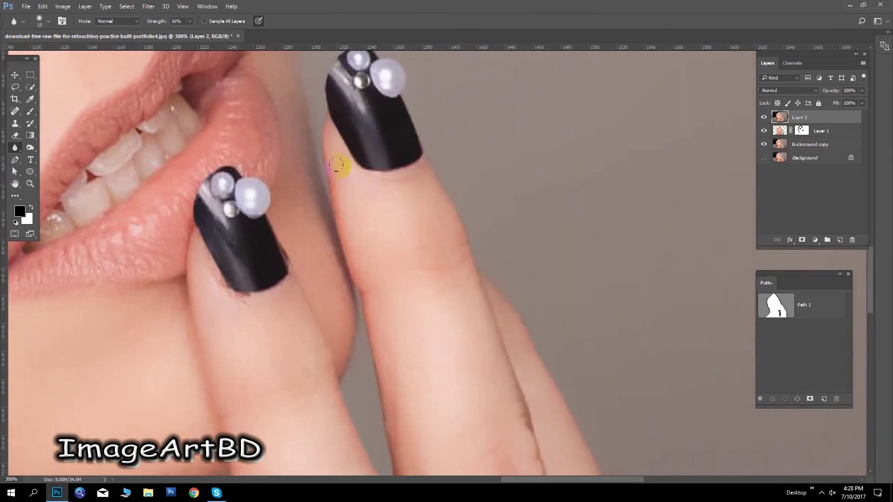
Step: Pan down along the fingers and black-nailed fingertips, then zoom back out to 50%
left_click_drag(391, 447, 378, 310)
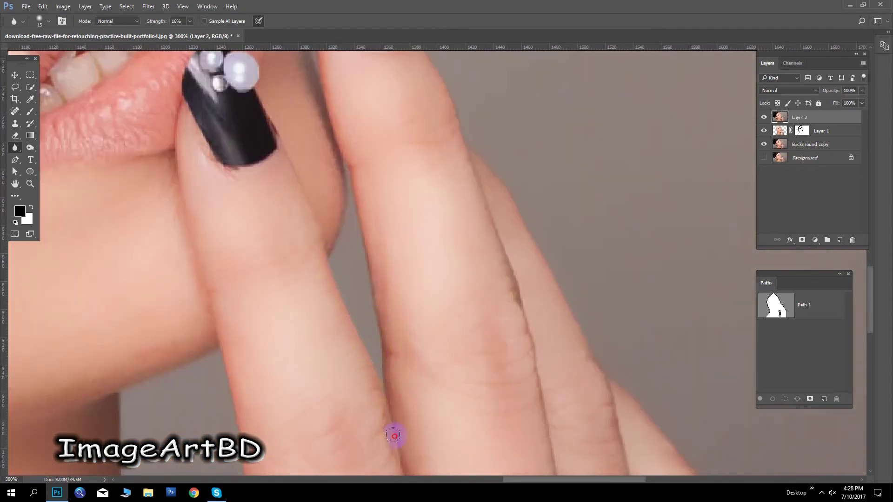
left_click_drag(388, 434, 376, 277)
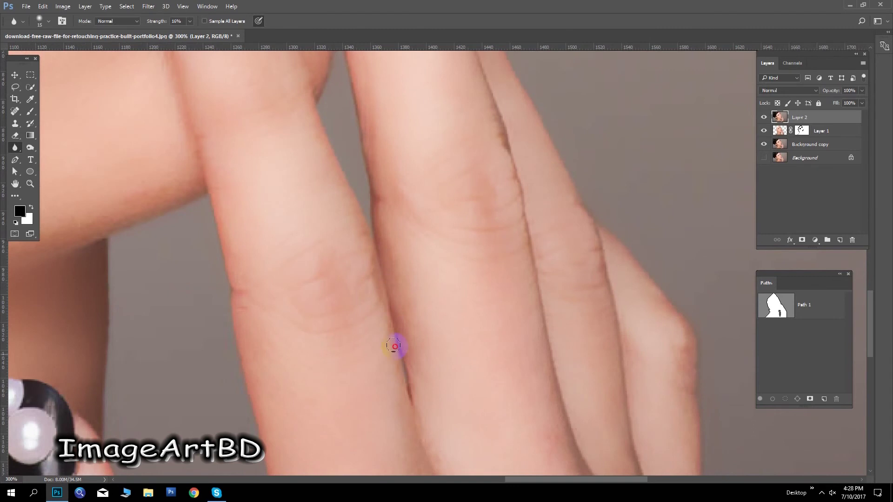
left_click_drag(395, 361, 379, 237)
mouse_move(395, 369)
left_mouse_down()
mouse_move(313, 393)
mouse_move(363, 276)
mouse_move(366, 319)
mouse_move(332, 250)
left_mouse_up()
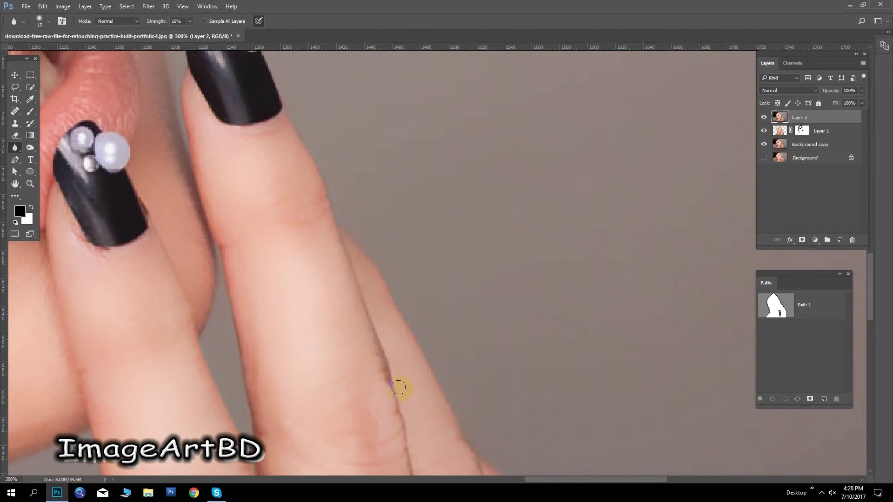
left_click_drag(410, 440, 394, 263)
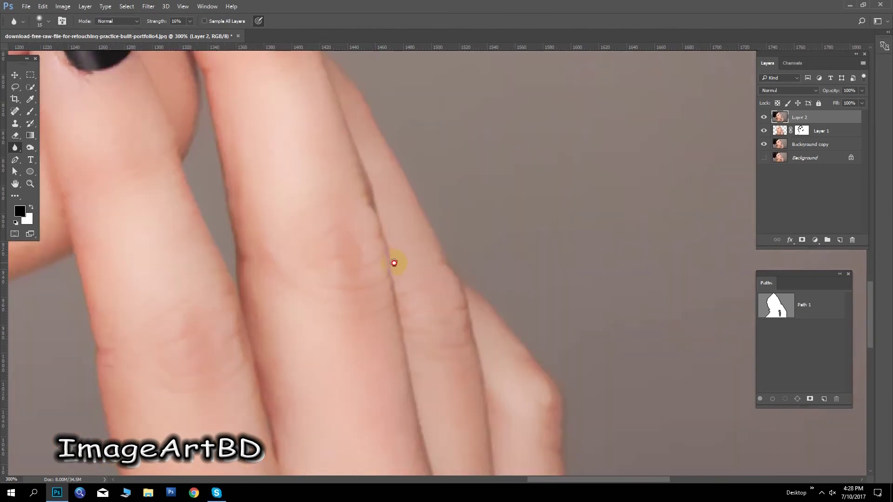
left_click_drag(421, 456, 403, 235)
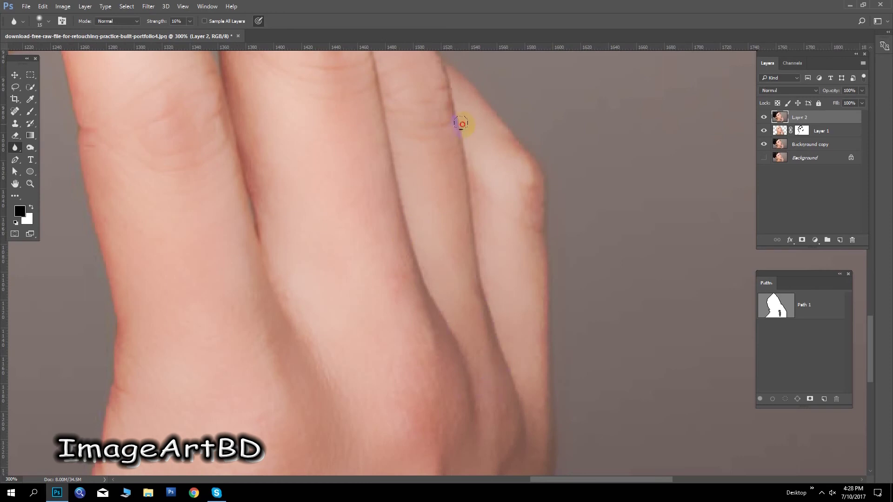
scroll(448, 151, "up", 3)
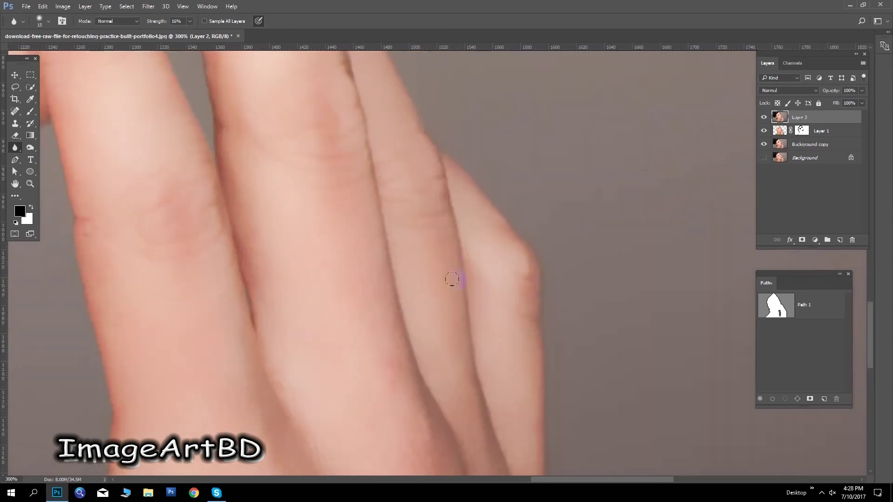
scroll(453, 289, "down", 3)
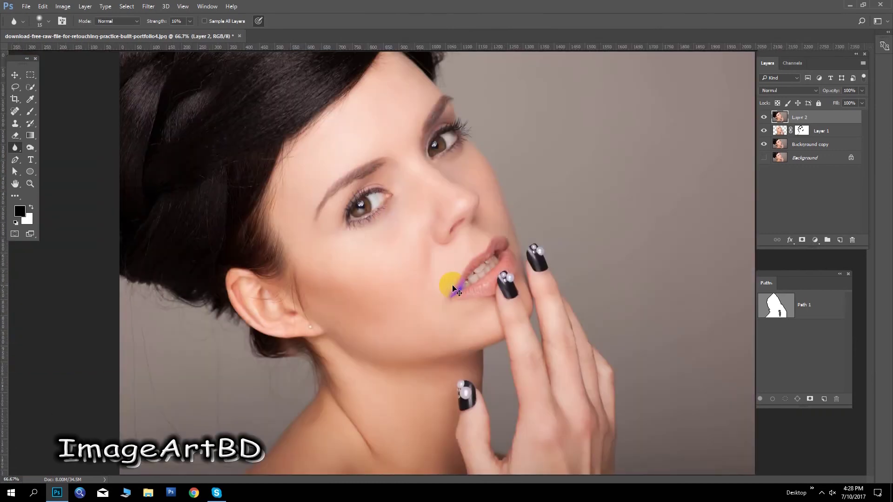
scroll(458, 291, "down", 1)
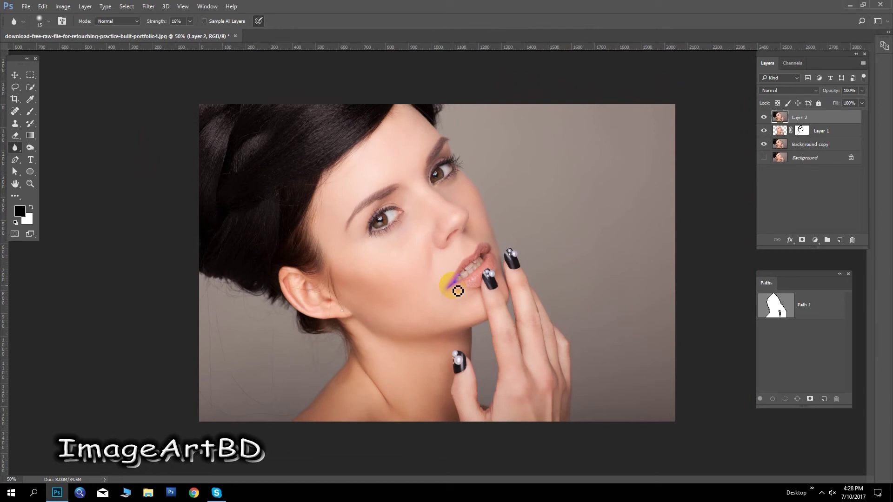
Step: Toggle Layer 2 off and on to compare, then duplicate it as Layer 2 copy
left_click(776, 113)
left_click(764, 118)
left_click(764, 118)
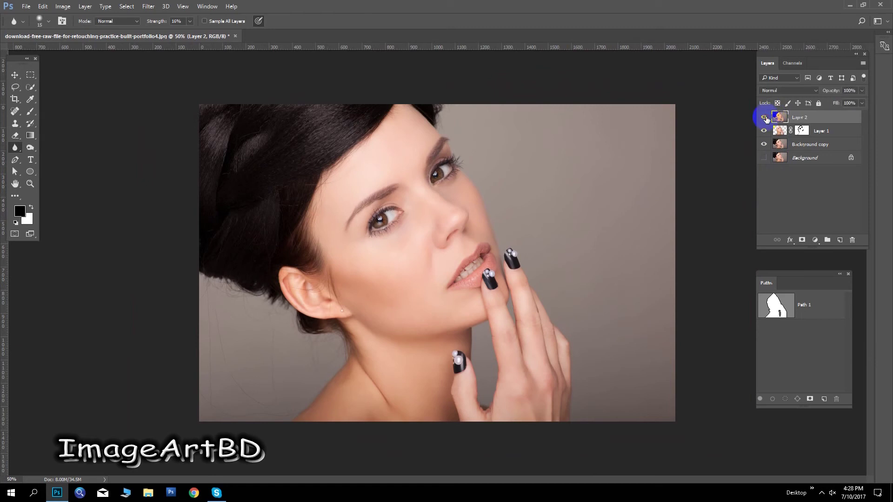
left_click(764, 118)
left_click(16, 78)
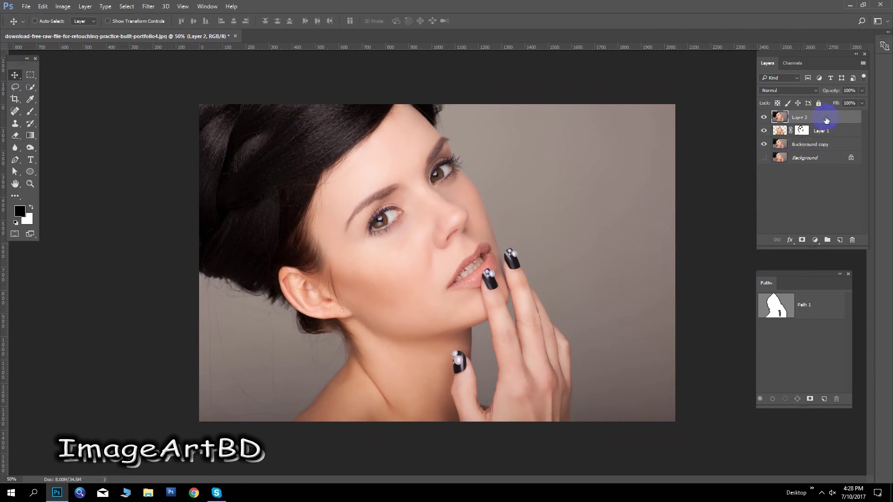
mouse_move(826, 119)
left_mouse_down()
mouse_move(754, 140)
mouse_move(714, 186)
left_mouse_up()
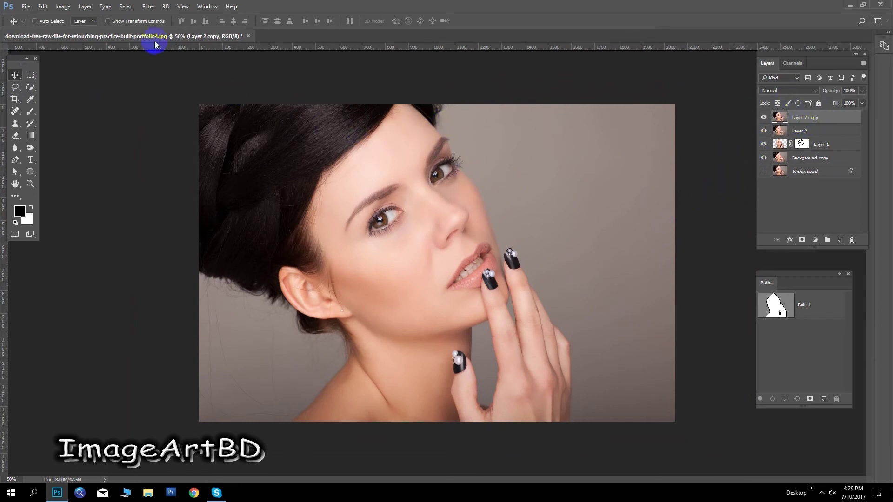
Step: Apply a 0.9-pixel High Pass filter to Layer 2 copy and blend it in Soft Light
left_click(147, 7)
mouse_move(155, 188)
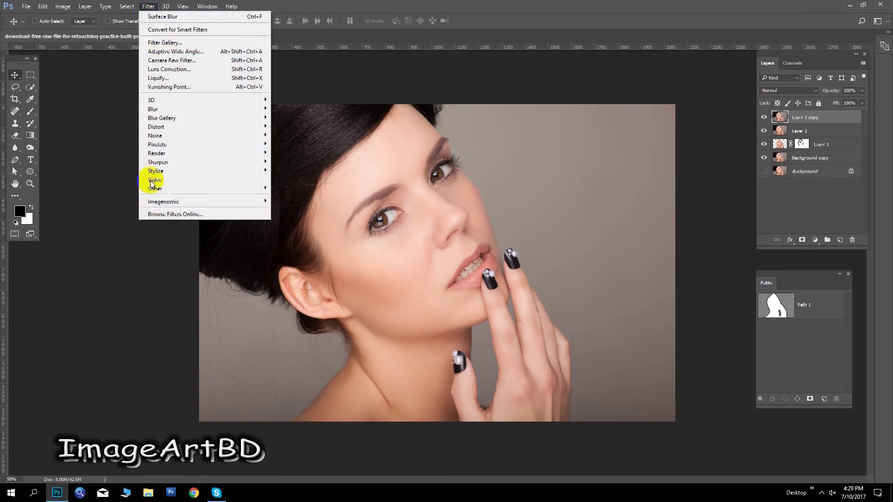
left_click(119, 197)
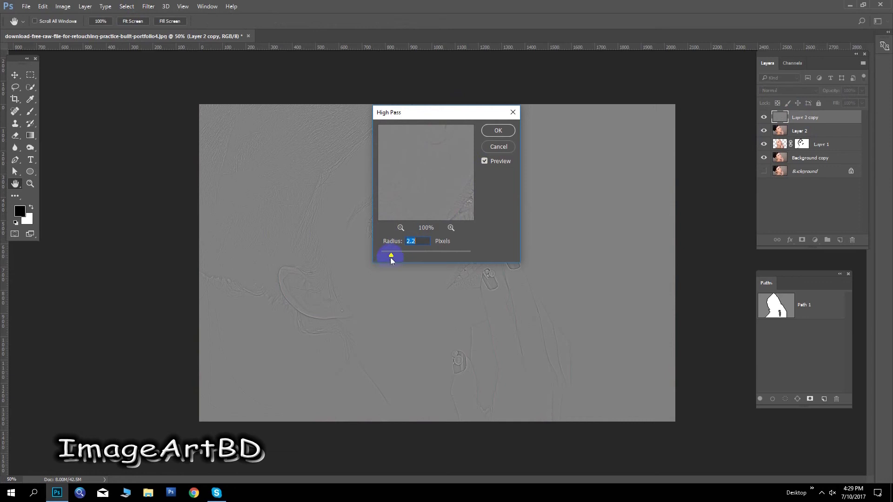
left_click_drag(389, 255, 386, 255)
left_click(499, 132)
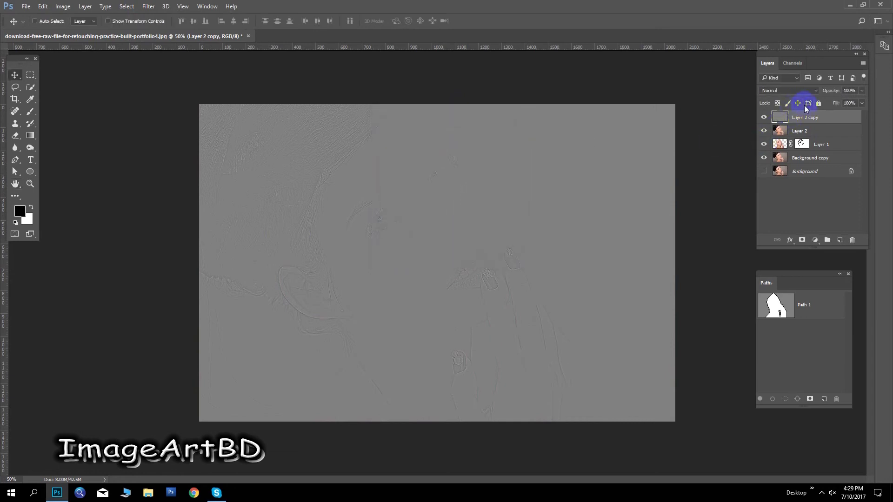
left_click(812, 90)
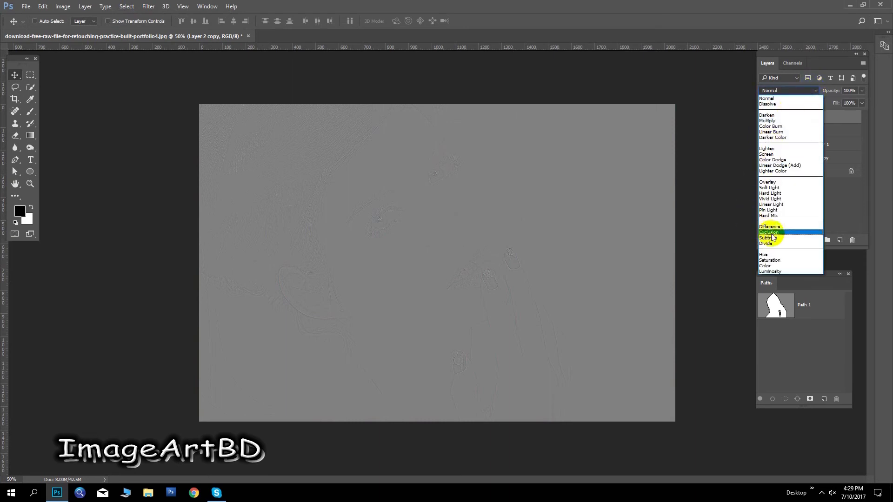
left_click(769, 187)
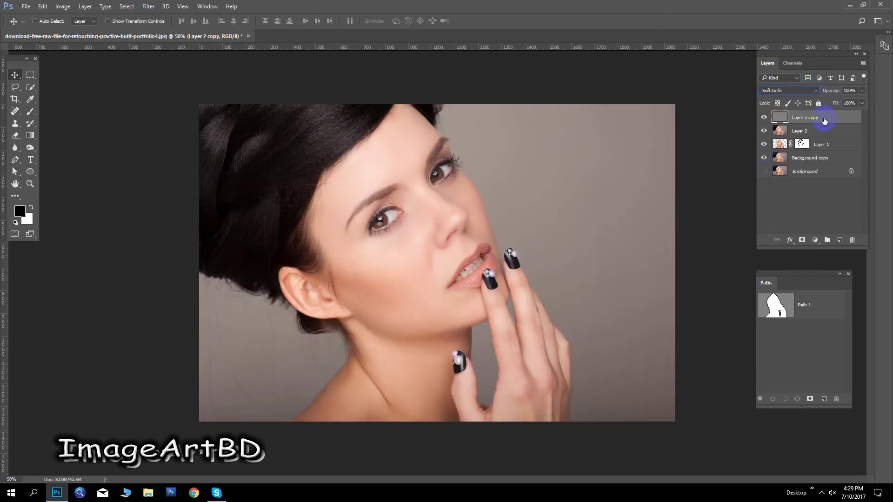
Step: Merge Layer 2 with its sharpened copy and the layers down to Background copy
left_click(817, 132, "shift")
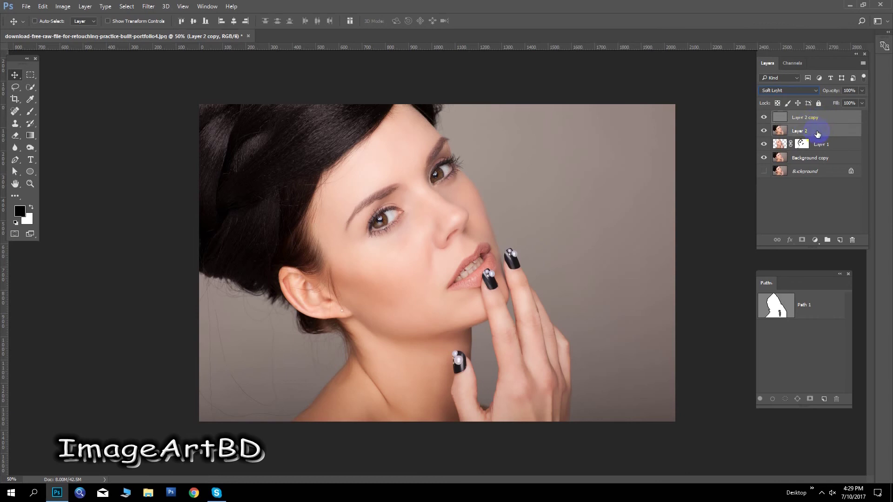
right_click(817, 132)
left_click(718, 340)
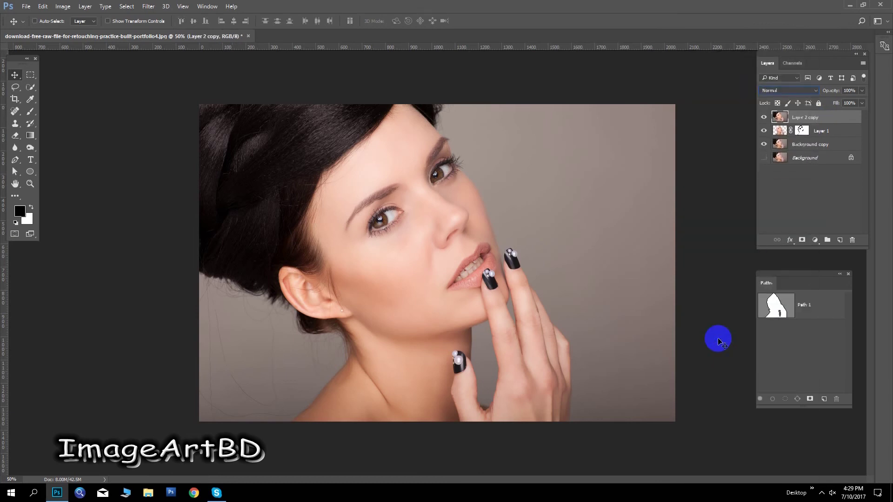
left_click(812, 148, "shift")
right_click(811, 148)
left_click(707, 338)
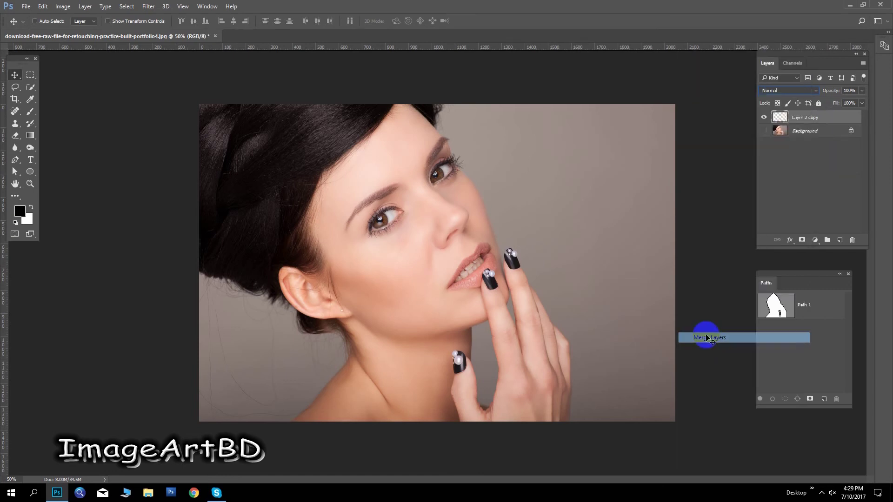
left_click(763, 139)
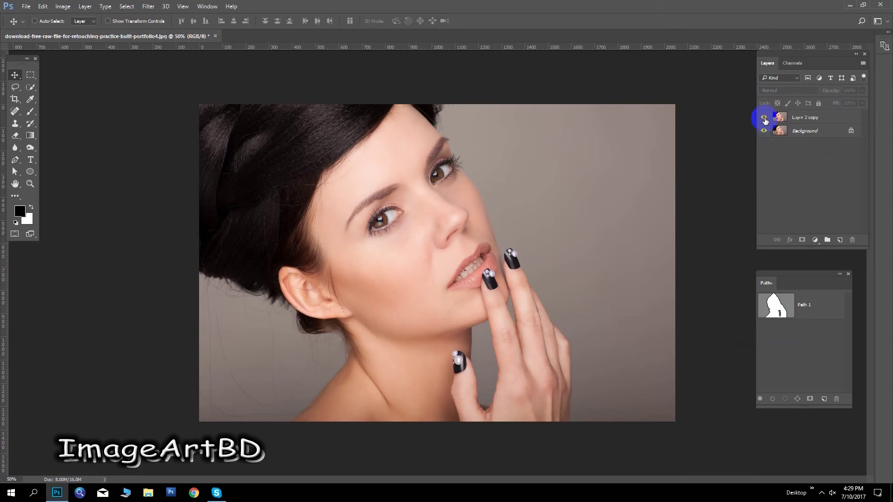
Step: Toggle the merged layer off and on to compare, then select Path 1
left_click(764, 119)
left_click(764, 118)
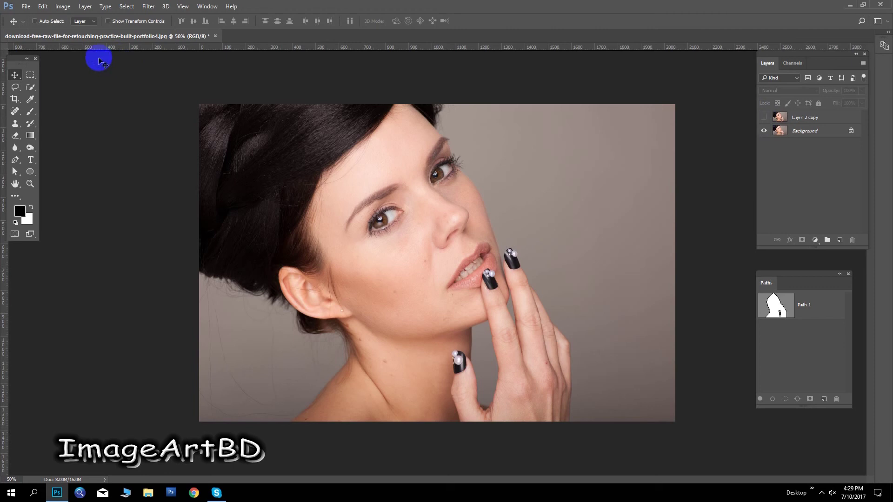
left_click(764, 117)
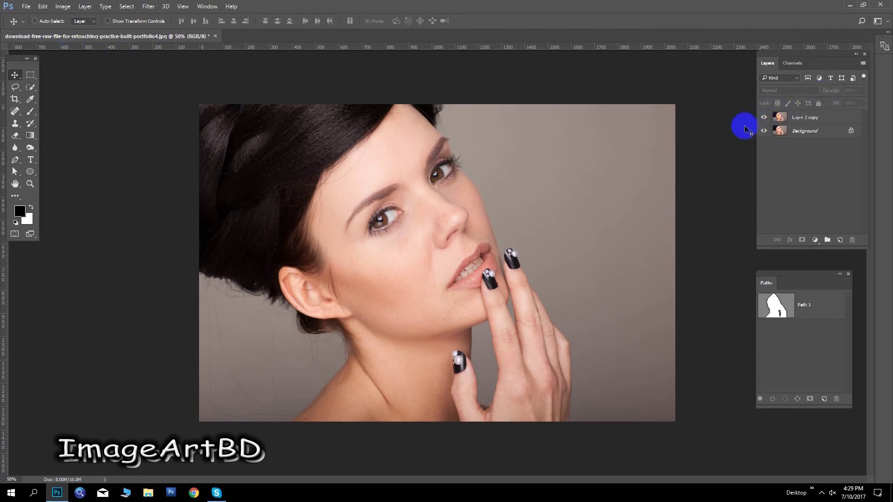
left_click(824, 296)
Step: Delete Path 1, hide Background, and save as a quality-12 JPEG replacing portfolio4.jpg
key("Delete")
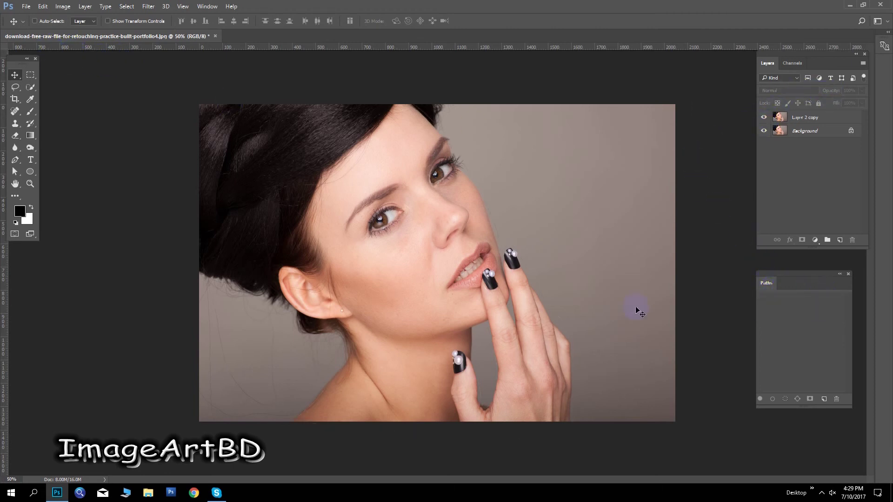
left_click(764, 130)
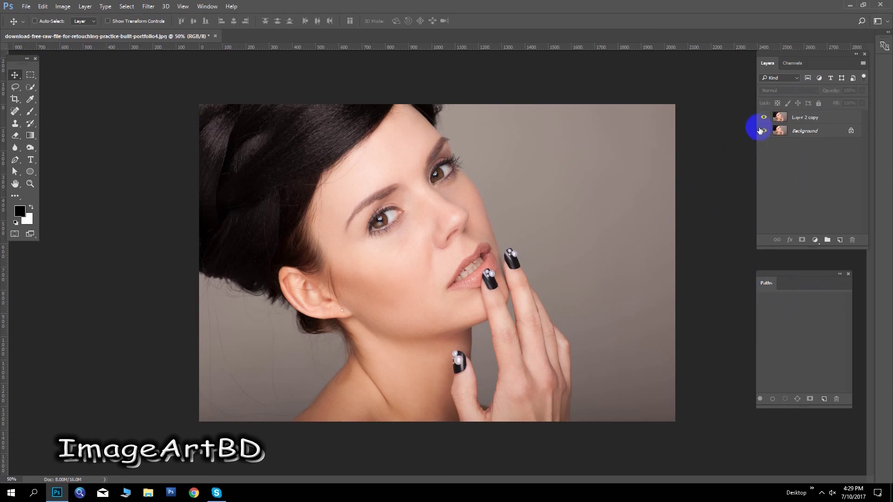
left_click(26, 8)
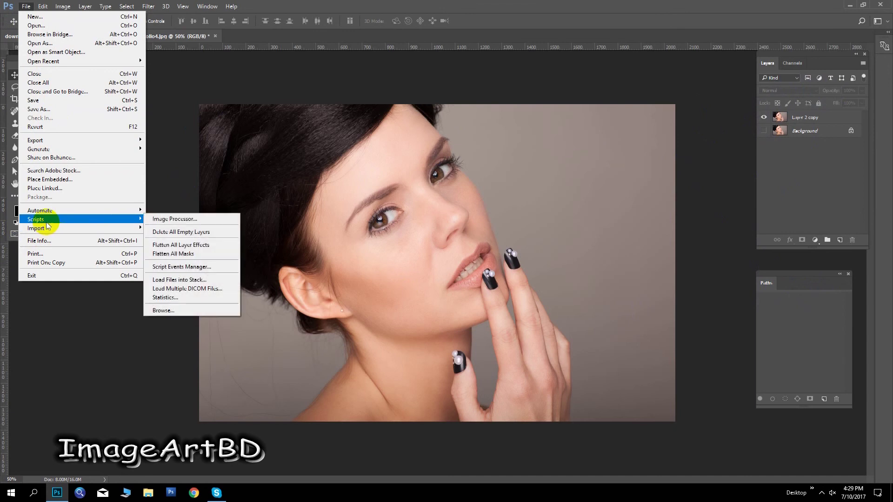
left_click(41, 109)
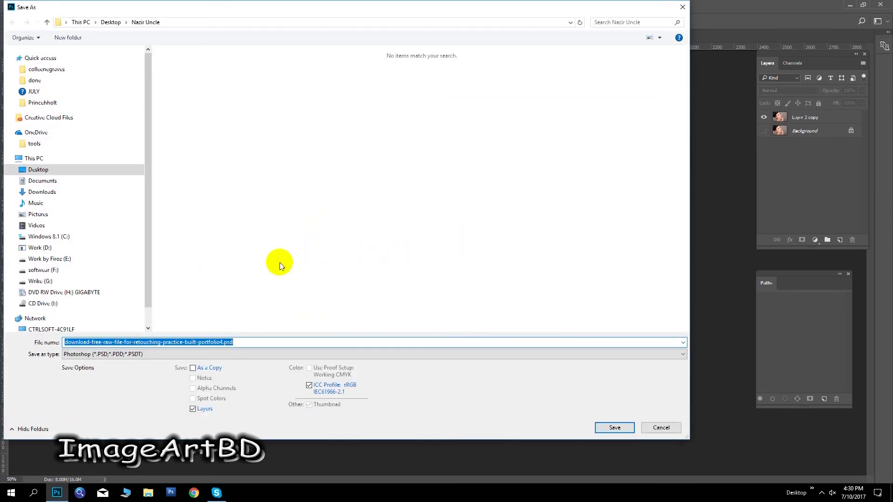
left_click(143, 355)
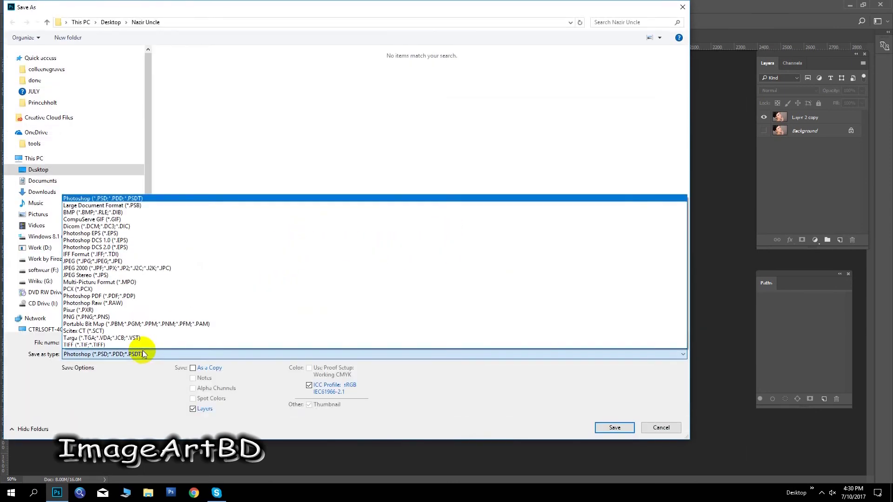
left_click(161, 260)
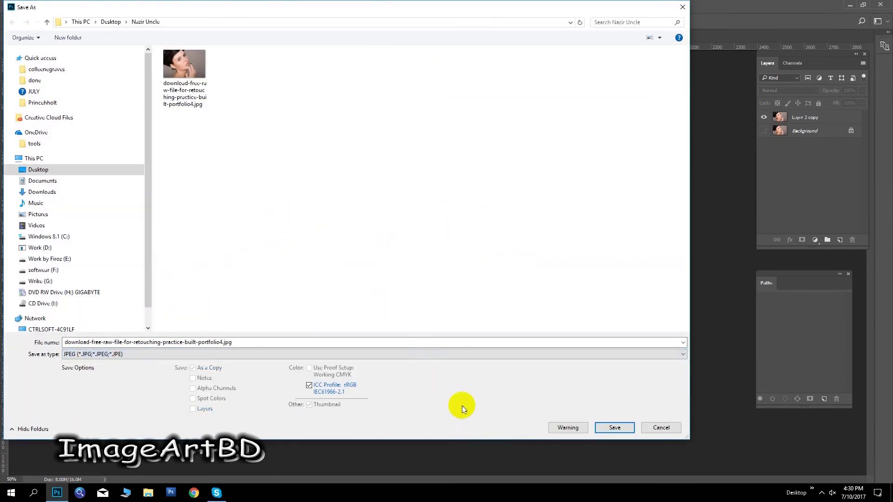
left_click(607, 433)
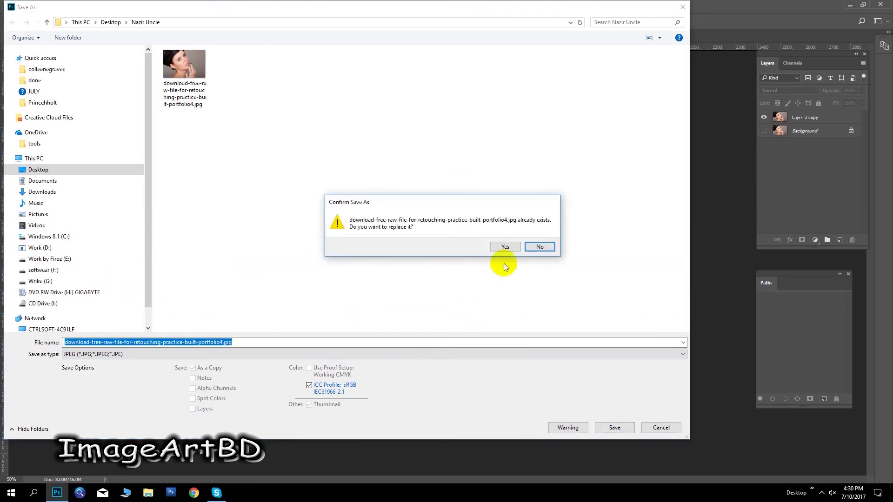
left_click(505, 247)
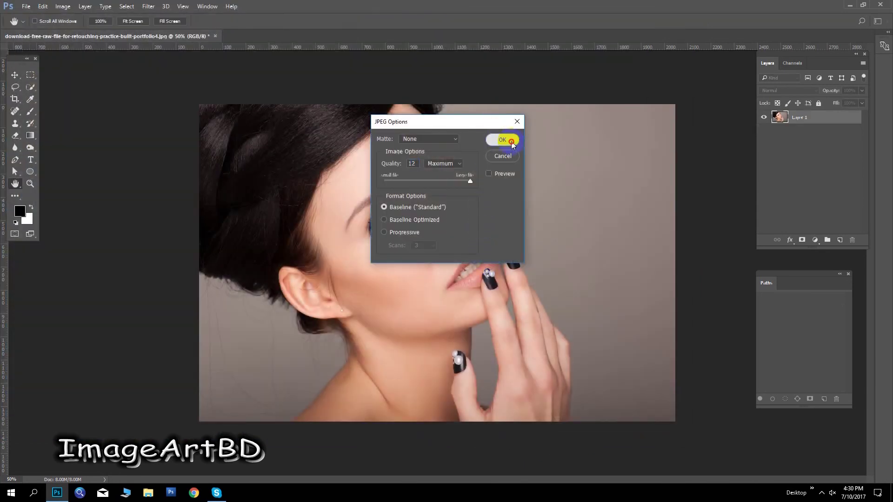
left_click(502, 139)
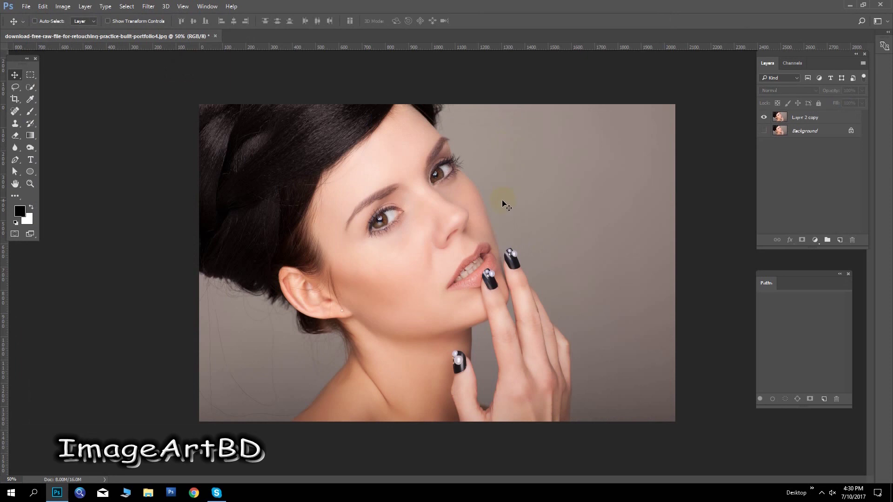
Step: Crop the canvas to 1656 px wide, then hide Layer 2 copy and show Background
left_click(15, 99)
left_click(228, 167)
left_click_drag(675, 262, 630, 280)
key("Return")
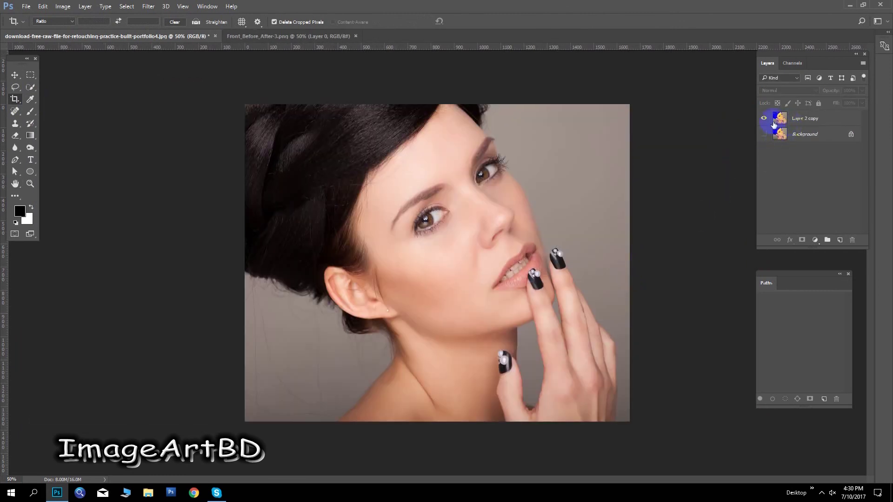
left_click(764, 120)
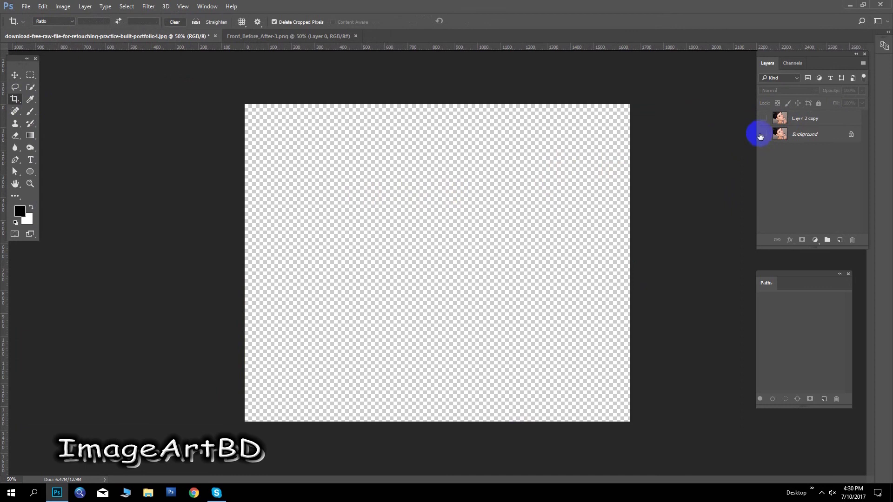
left_click(764, 134)
Step: Extend the canvas to the right with a wider crop to make room for a second photo
left_click(21, 142)
left_click(429, 218)
mouse_move(632, 246)
left_mouse_down()
mouse_move(690, 254)
mouse_move(825, 227)
mouse_move(791, 233)
left_mouse_up()
double_click(678, 253)
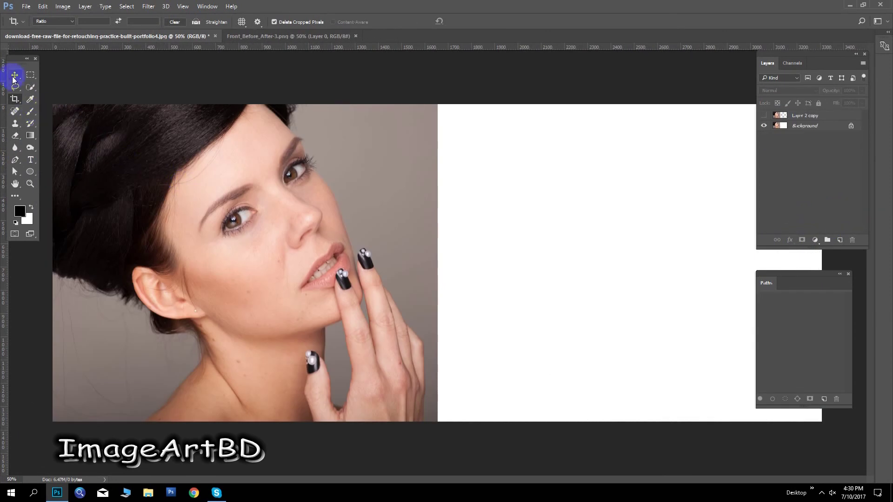
Step: Dismiss the no-layer-selected errors, show Layer 2 copy again and select the Background layer
left_click(14, 76)
left_click(272, 231)
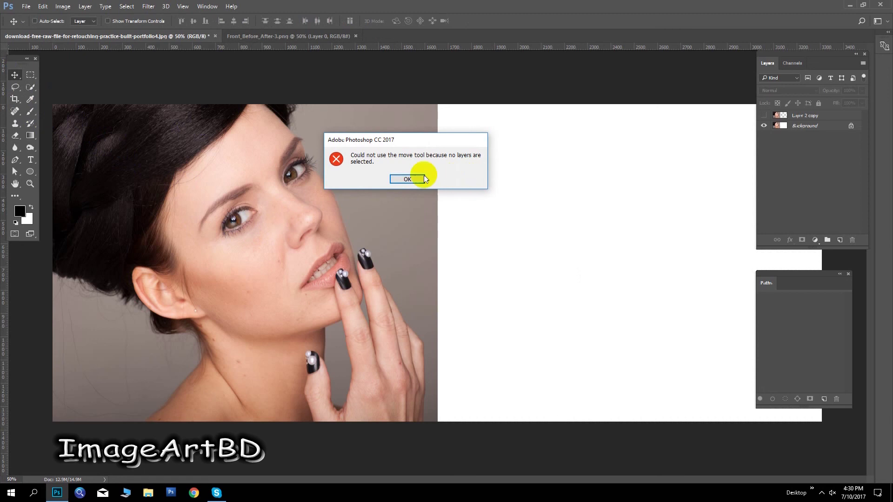
left_click(410, 179)
left_click(764, 116)
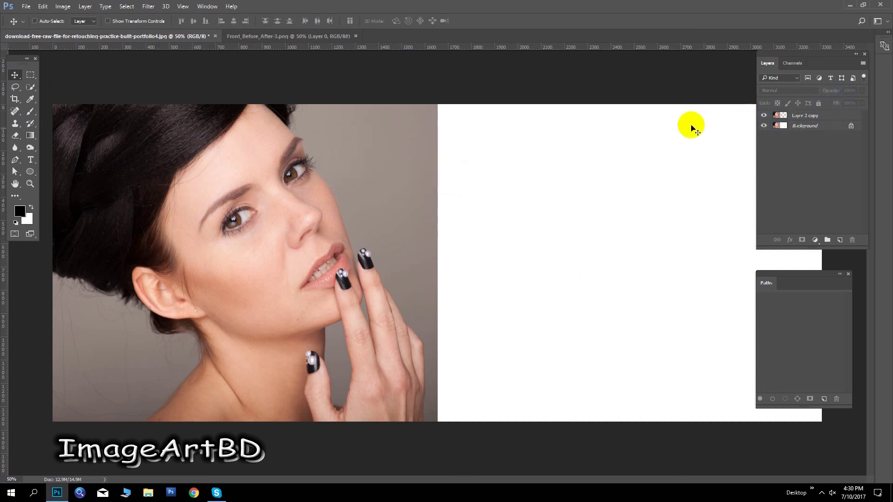
left_click(298, 232)
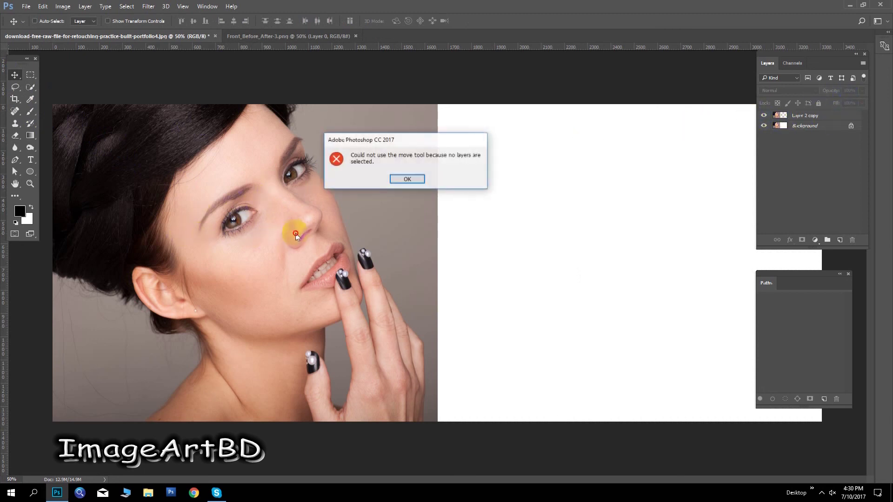
left_click(420, 179)
left_click(803, 126)
Step: Drag Layer 2 copy right until it sits flush beside the original, then zoom out
left_click(793, 117)
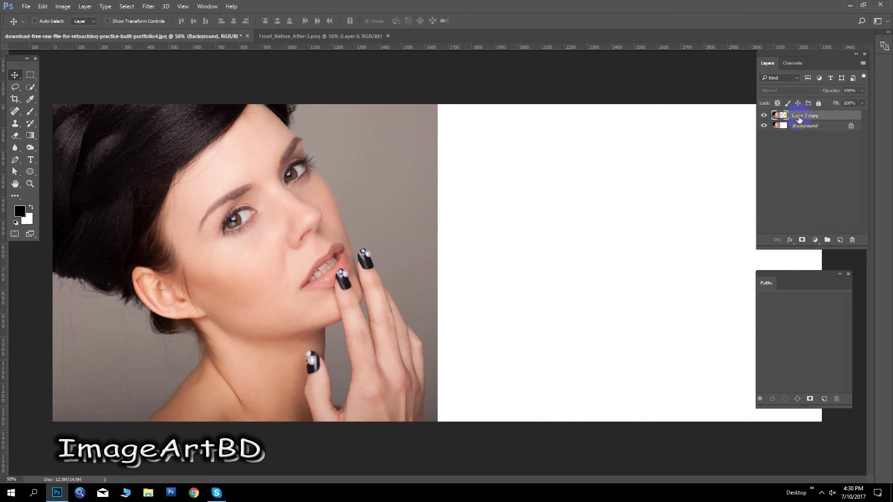
mouse_move(781, 127)
left_mouse_down()
mouse_move(237, 222)
mouse_move(583, 189)
left_mouse_up()
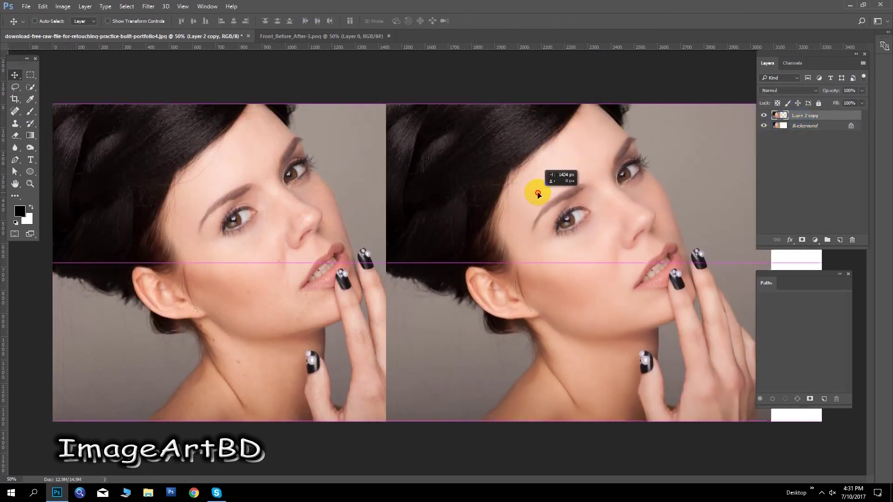
left_click_drag(583, 188, 539, 186)
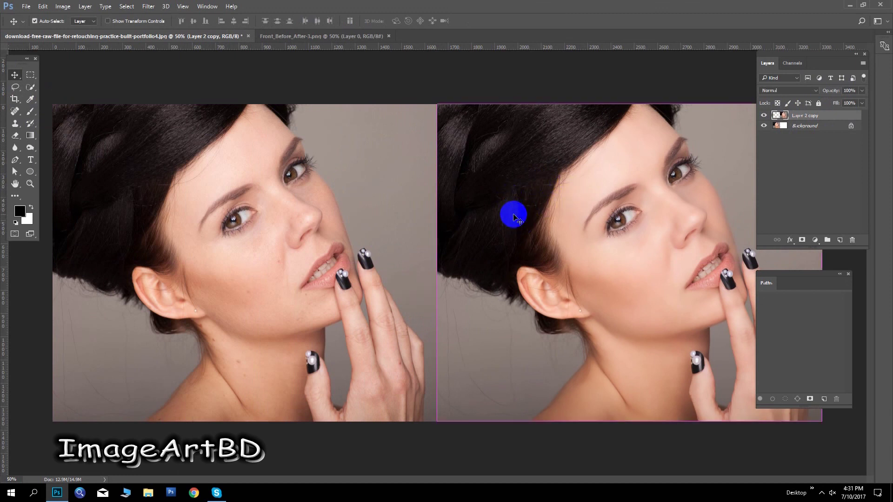
key("ctrl+minus")
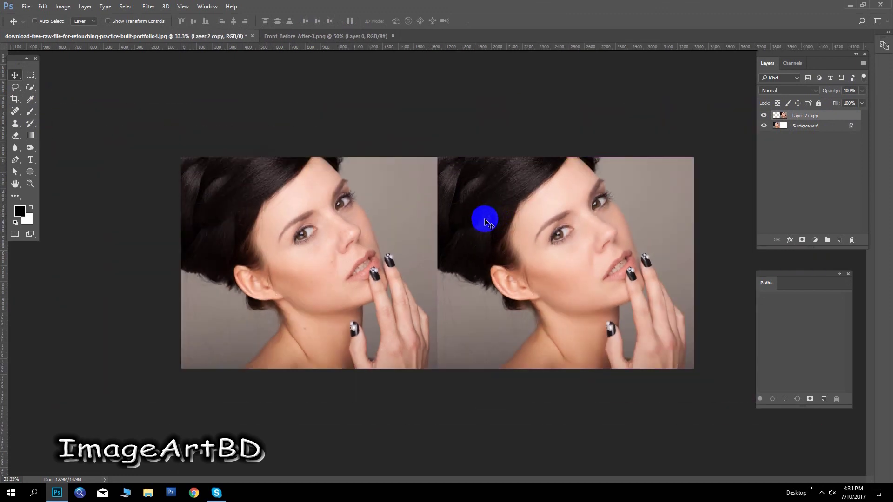
Step: Select the Before and After labels in Front_Before_After-3.png and paste them into the portrait
left_click(314, 36)
left_click(30, 75)
left_click_drag(344, 217, 550, 330)
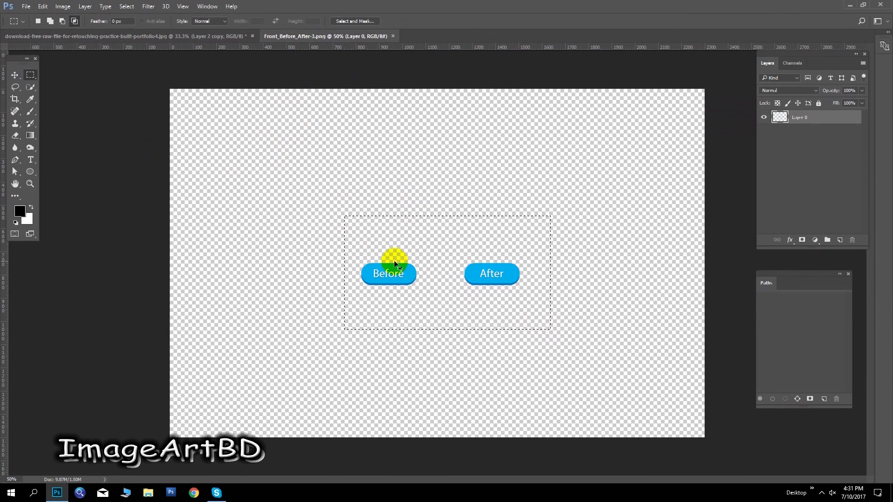
left_click(112, 36)
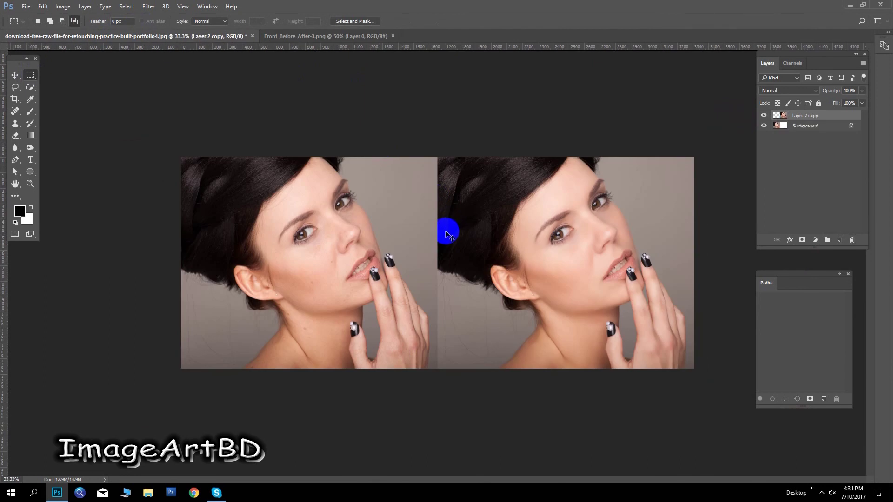
key("ctrl+v")
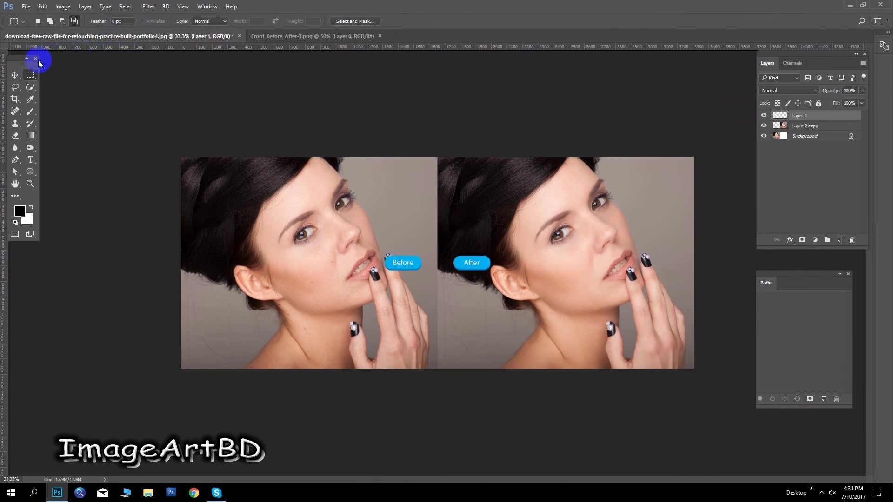
Step: Move the labels up near the photos' top edge and select the After label for repositioning
left_click(16, 78)
left_click_drag(467, 263, 473, 173)
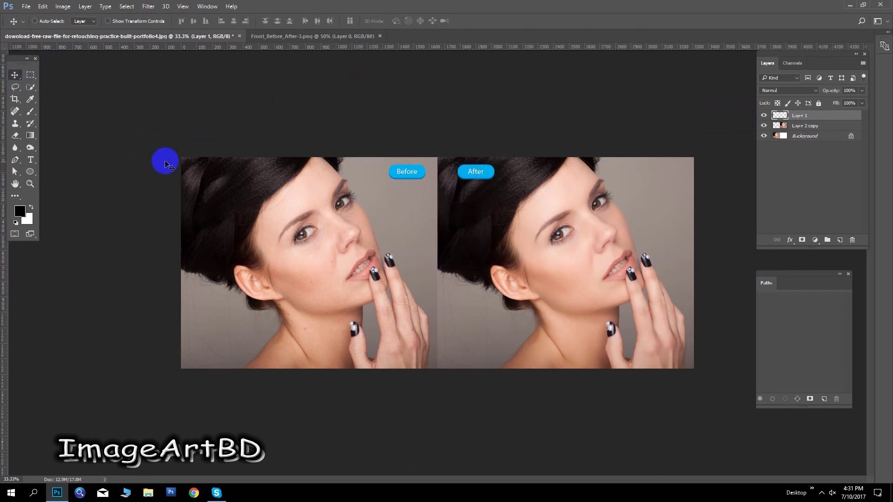
left_click(31, 75)
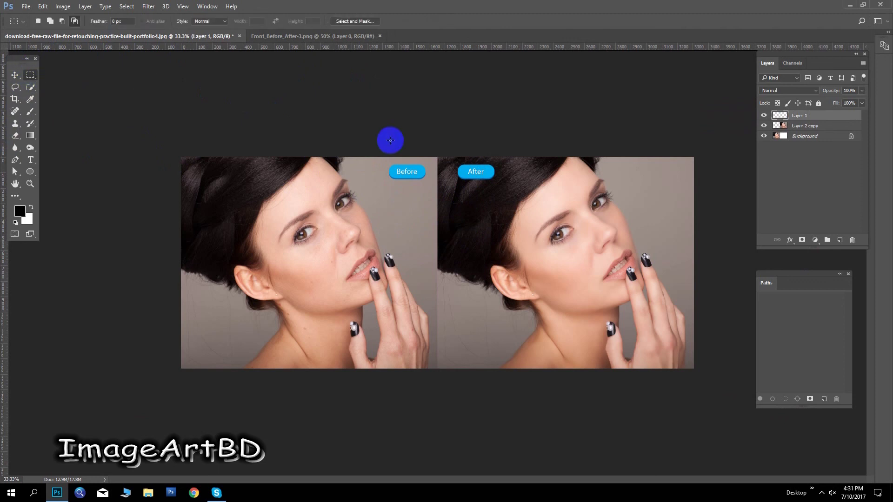
left_click_drag(458, 164, 539, 208)
left_click_drag(459, 165, 526, 193)
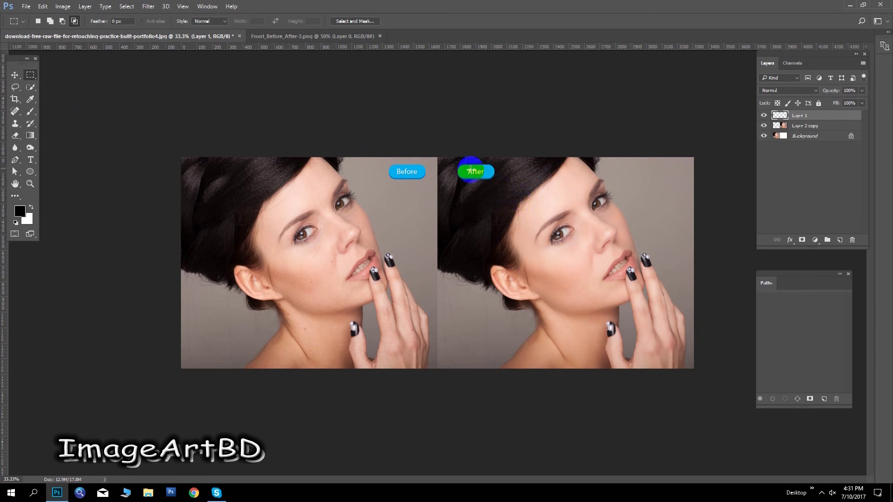
mouse_move(447, 157)
left_mouse_down()
mouse_move(509, 188)
mouse_move(651, 174)
left_mouse_up()
left_click(15, 75)
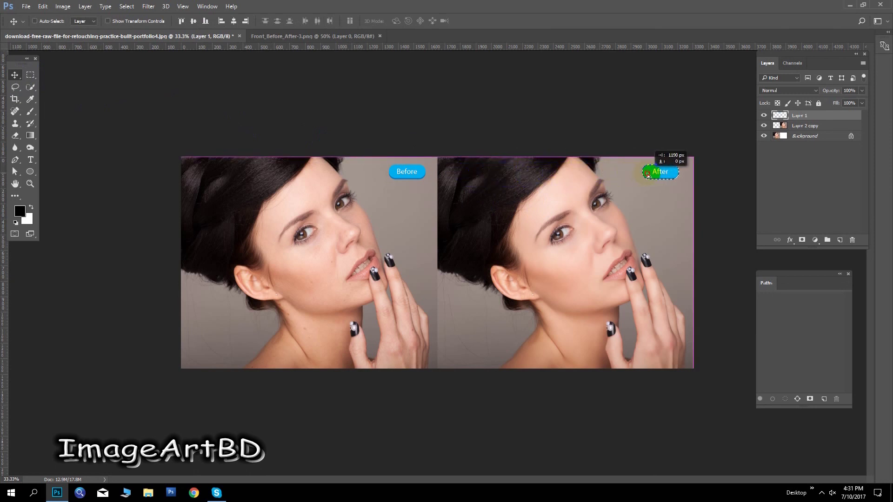
key("ctrl")
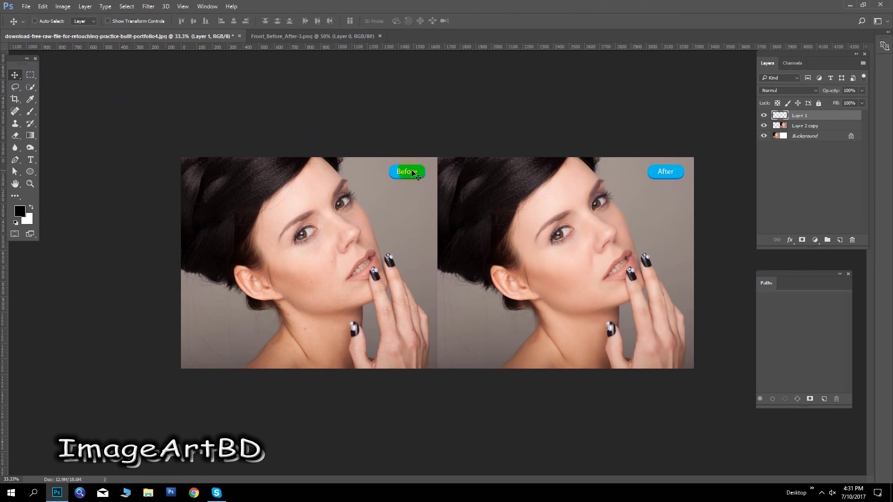
Step: Save the comparison as a JPEG file named 'gryt', accepting the default quality settings
left_click(26, 7)
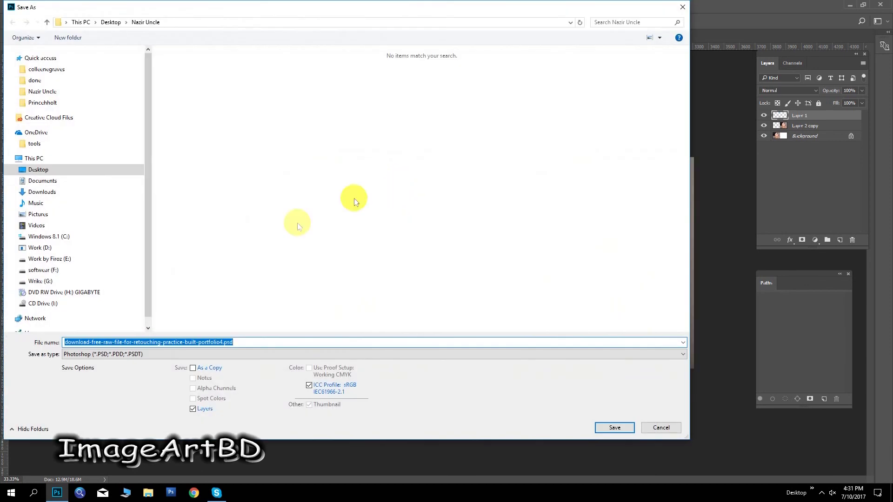
type("gryt")
left_click(176, 355)
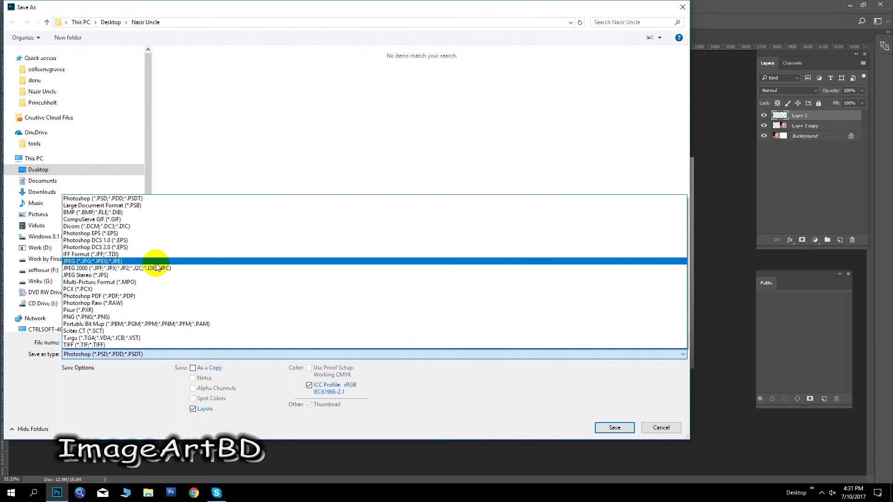
left_click(157, 263)
left_click(615, 428)
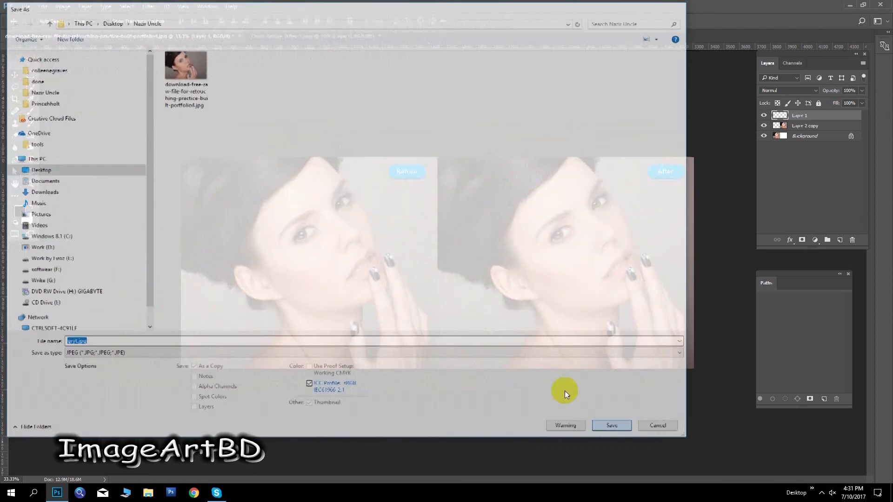
left_click(499, 140)
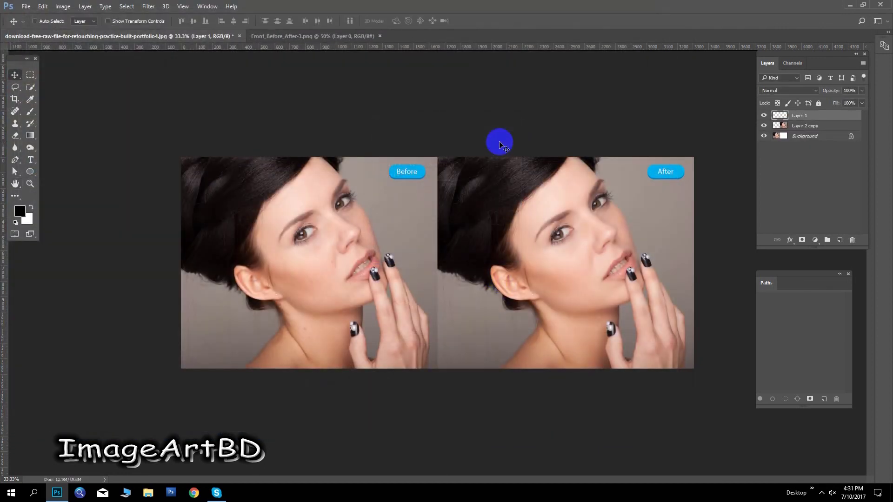